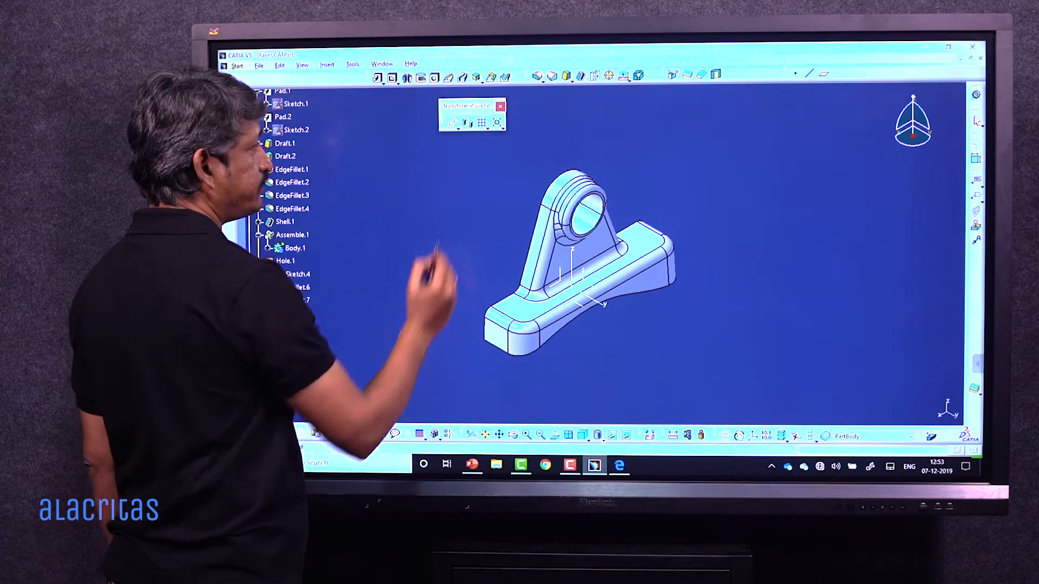
- Start a rectangular pattern of the current solid and arrange the definition dialog and floating palettes clear of each other
click(487, 129)
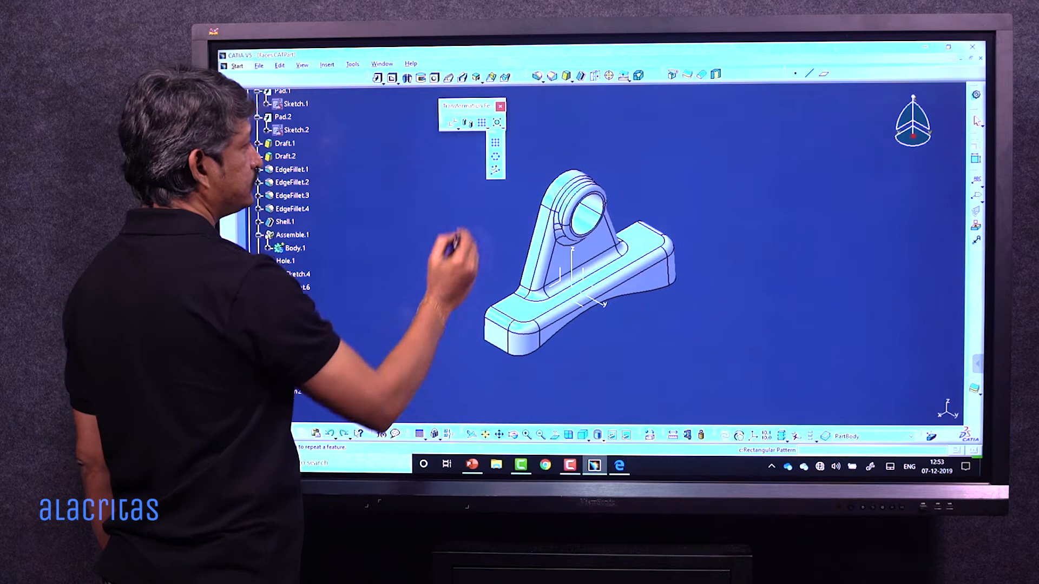
drag(490, 133, 410, 118)
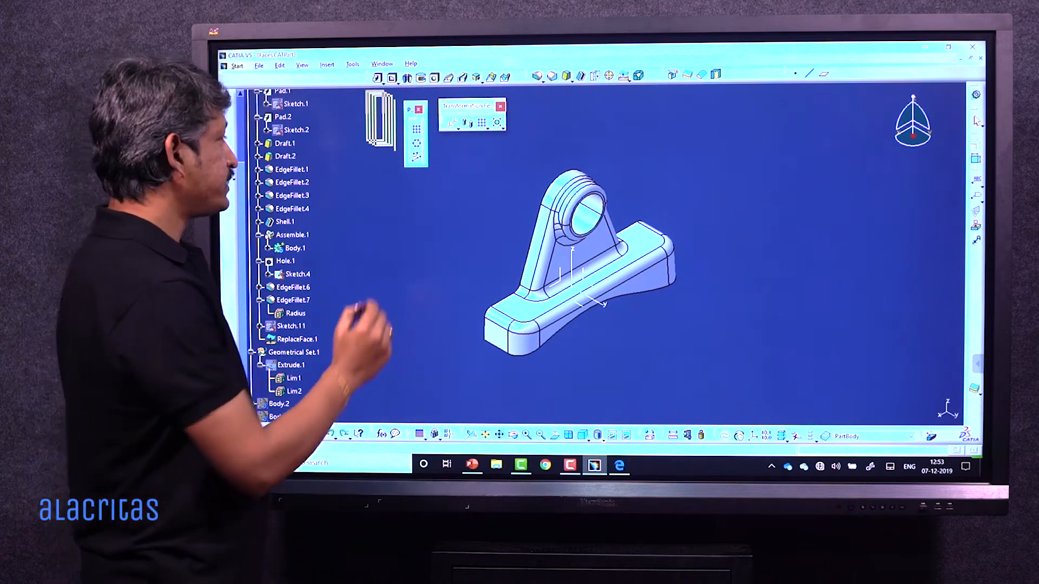
click(417, 129)
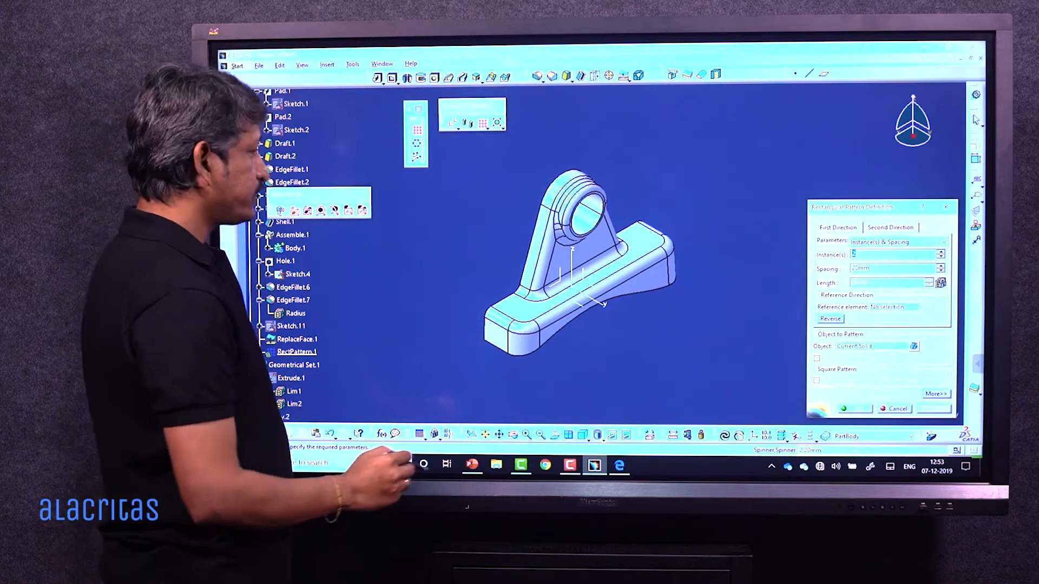
drag(812, 207, 417, 161)
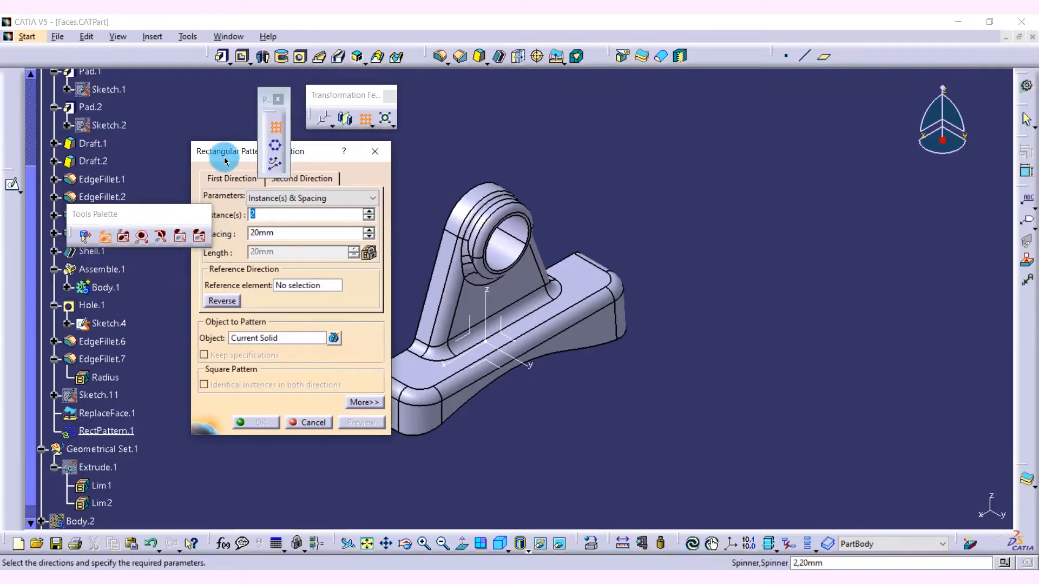
drag(206, 139, 214, 144)
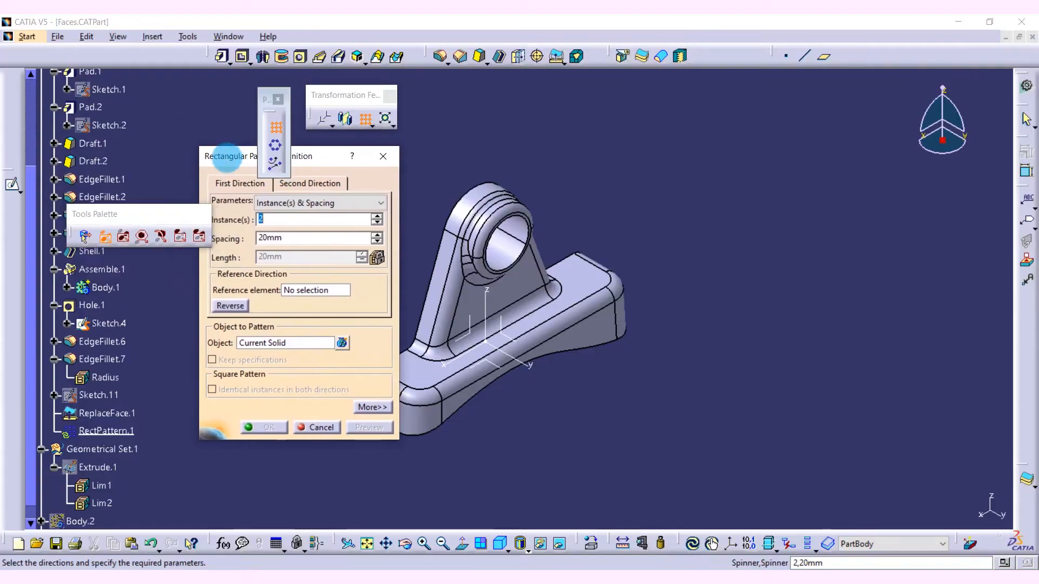
drag(147, 118, 153, 120)
drag(159, 214, 106, 247)
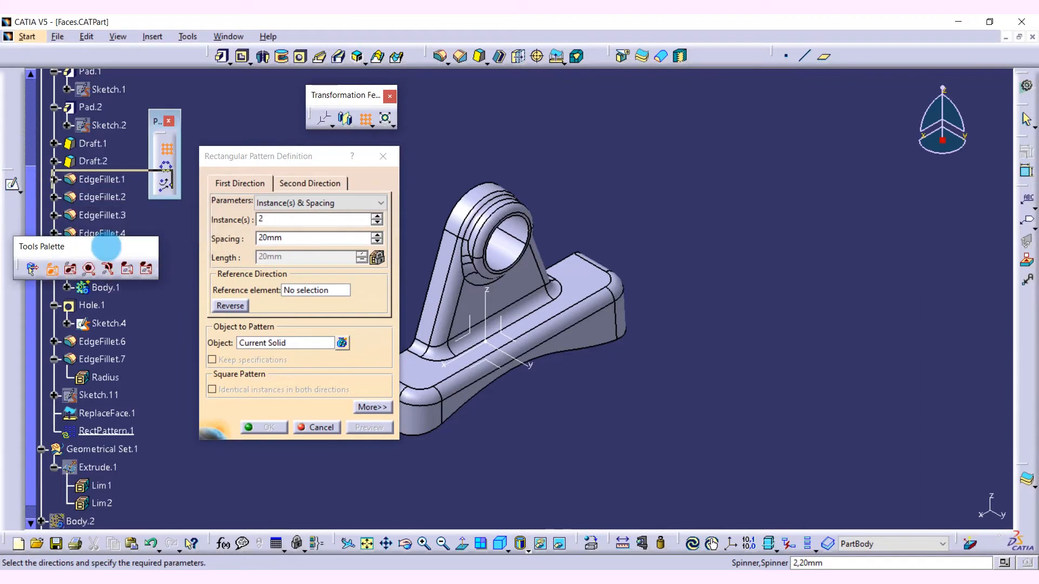
drag(263, 156, 237, 154)
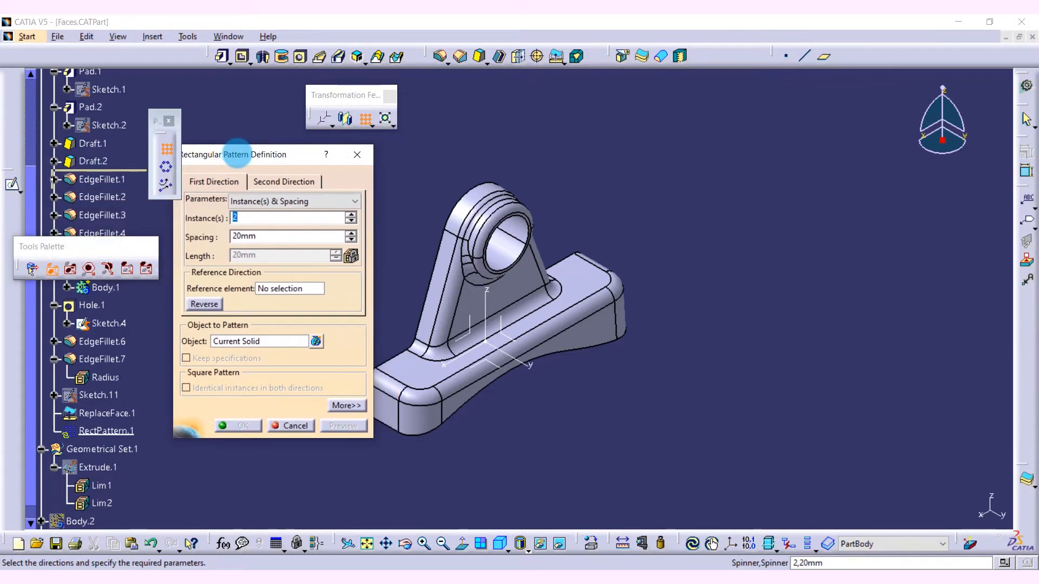
- Define the pattern's first direction by Instance(s) & Length with 4 instances along the axis system's Y axis
click(252, 201)
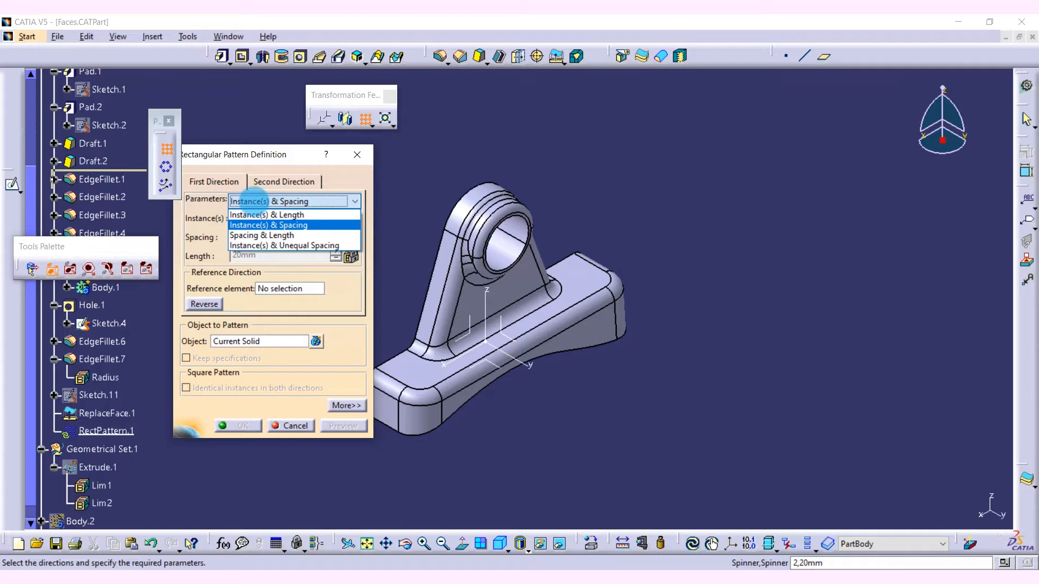
click(251, 214)
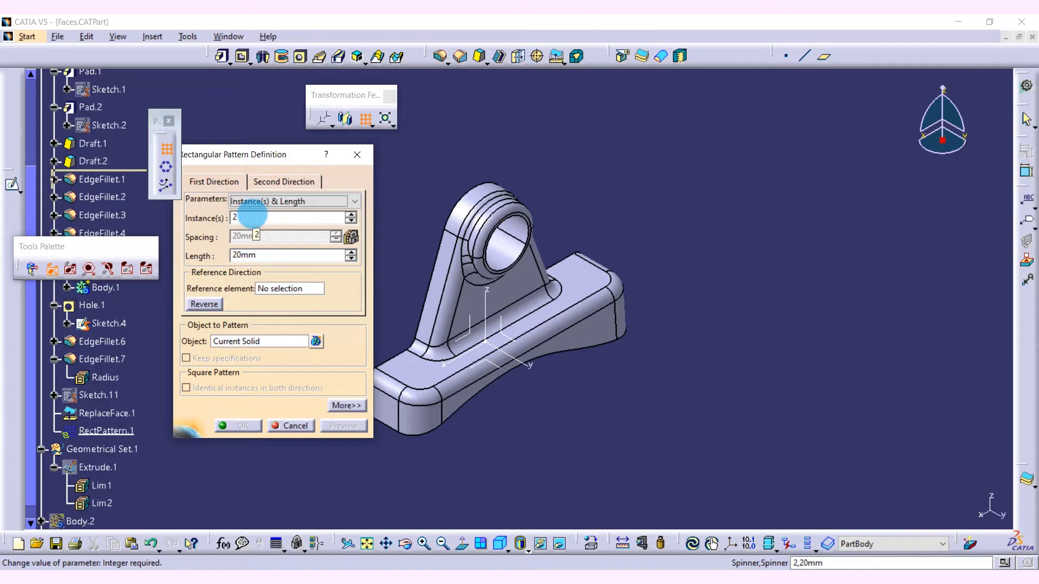
drag(250, 217, 214, 218)
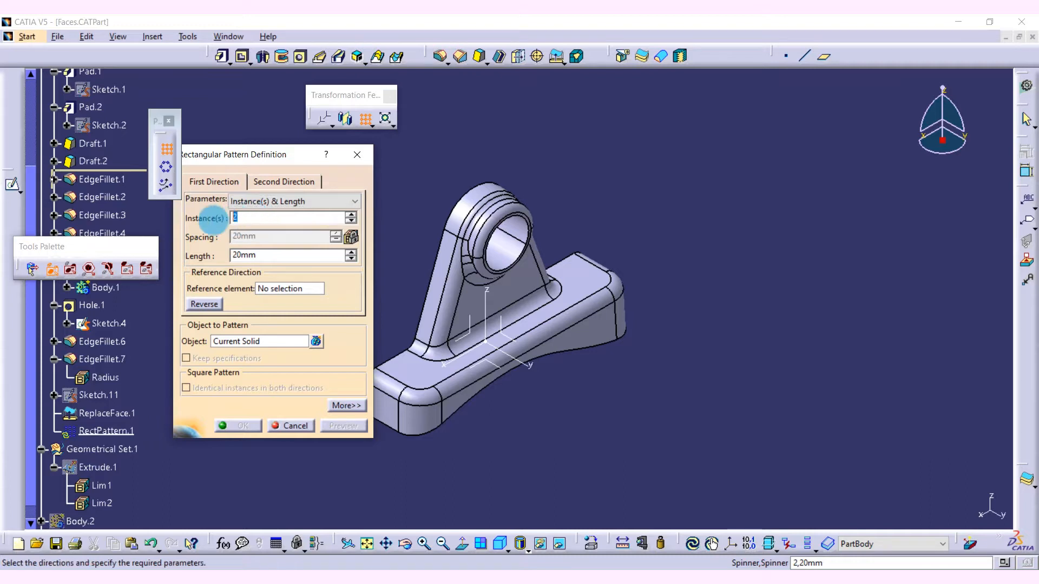
click(351, 214)
click(350, 214)
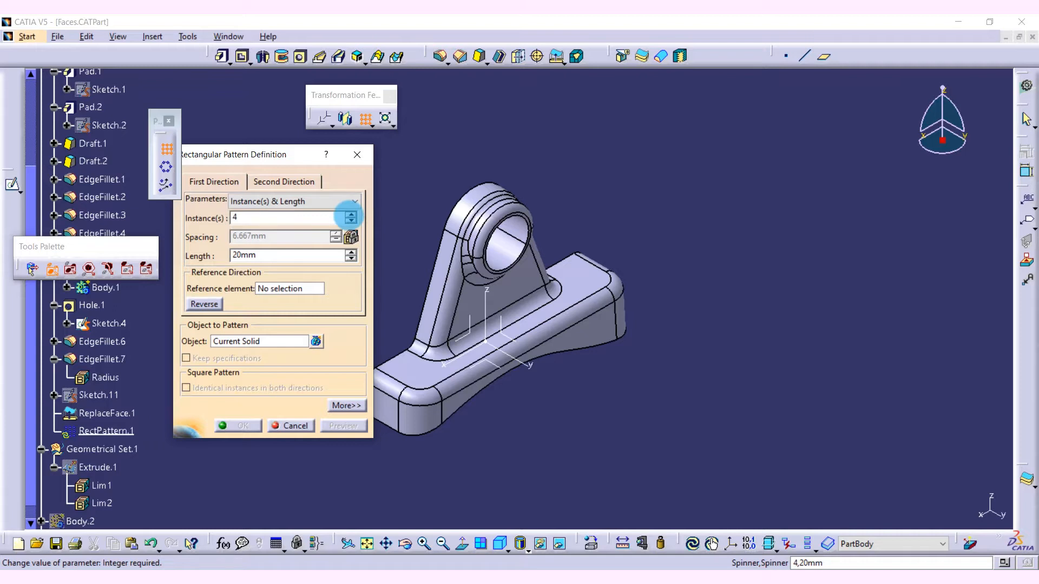
click(272, 289)
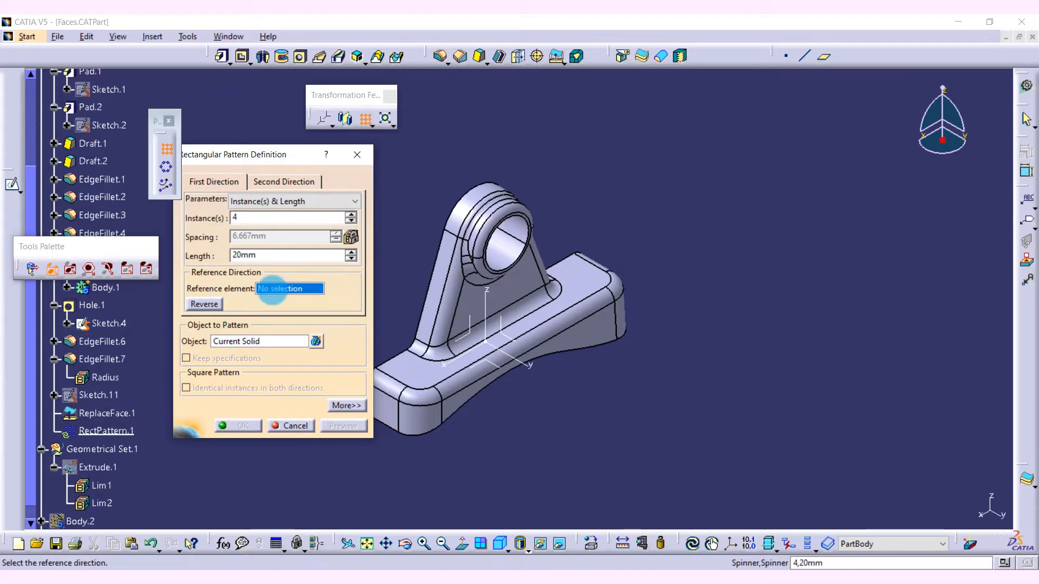
click(525, 364)
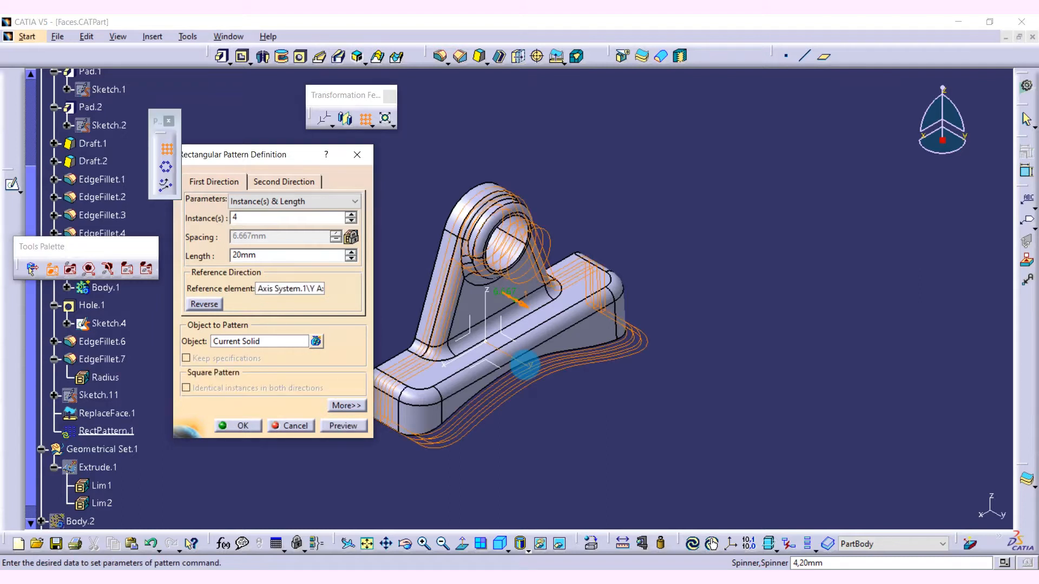
- Set the first direction's length to 50 mm and preview the pattern
drag(262, 255, 208, 260)
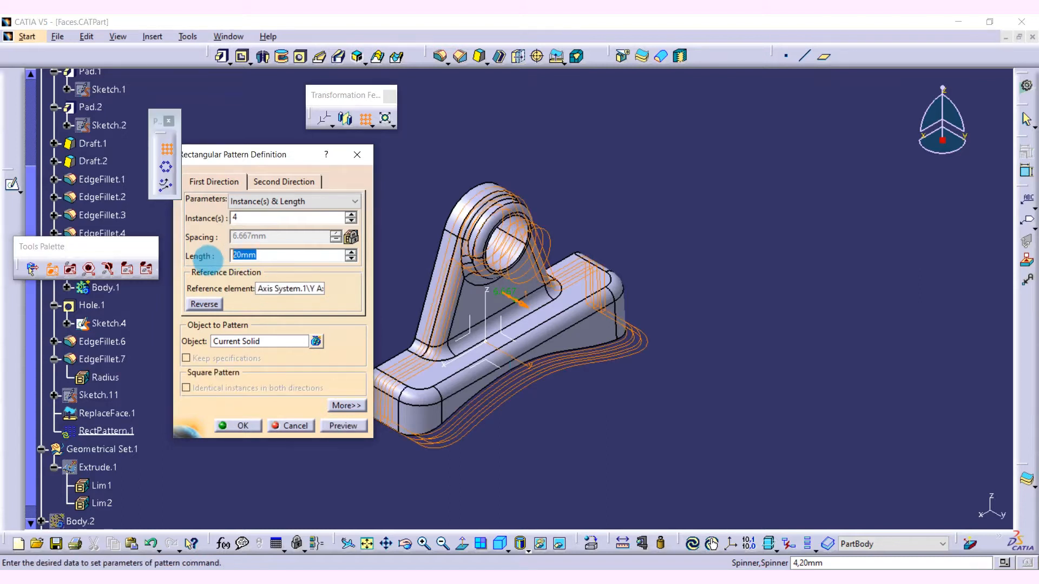
text(50)
key(Return)
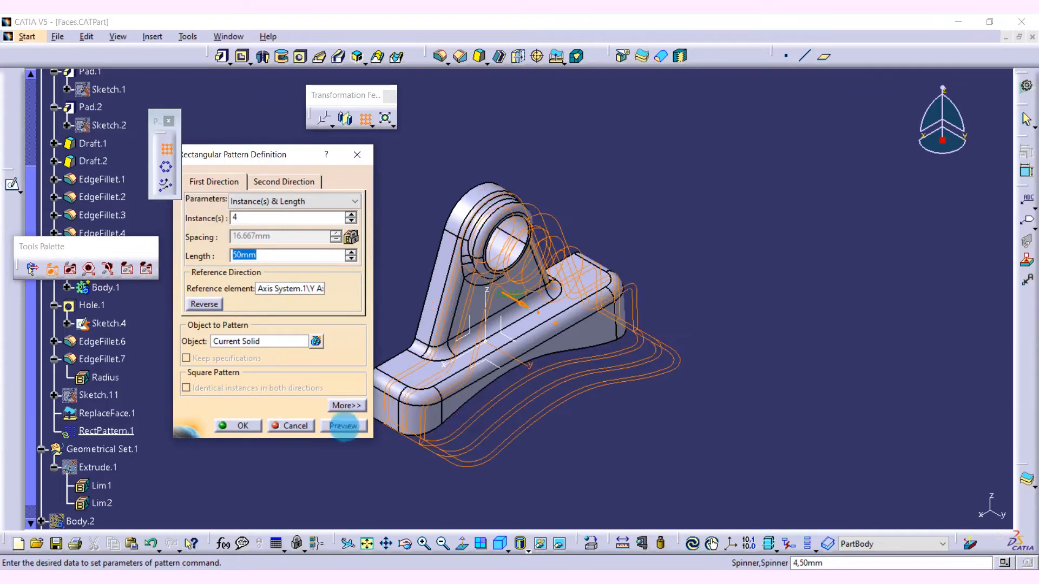
click(344, 426)
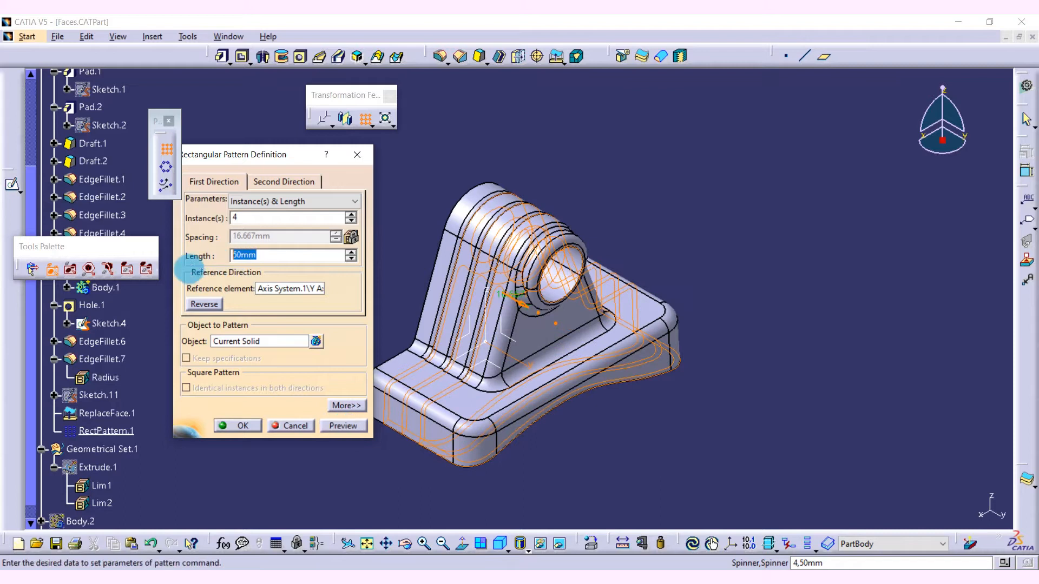
- Set the first direction's length to 200 mm and preview the bracket copies
text(200)
click(337, 426)
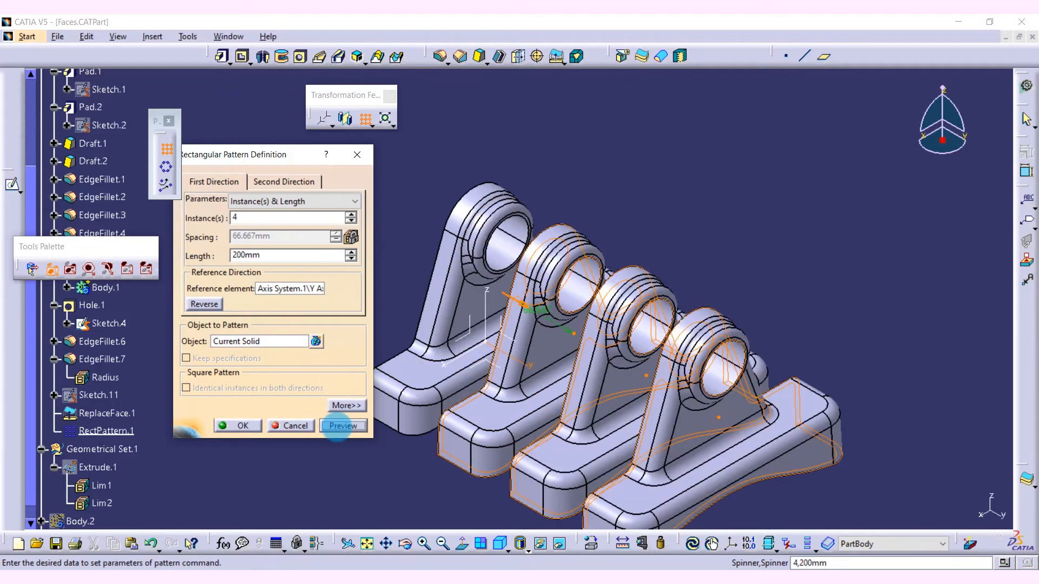
middle_drag(445, 366, 473, 334)
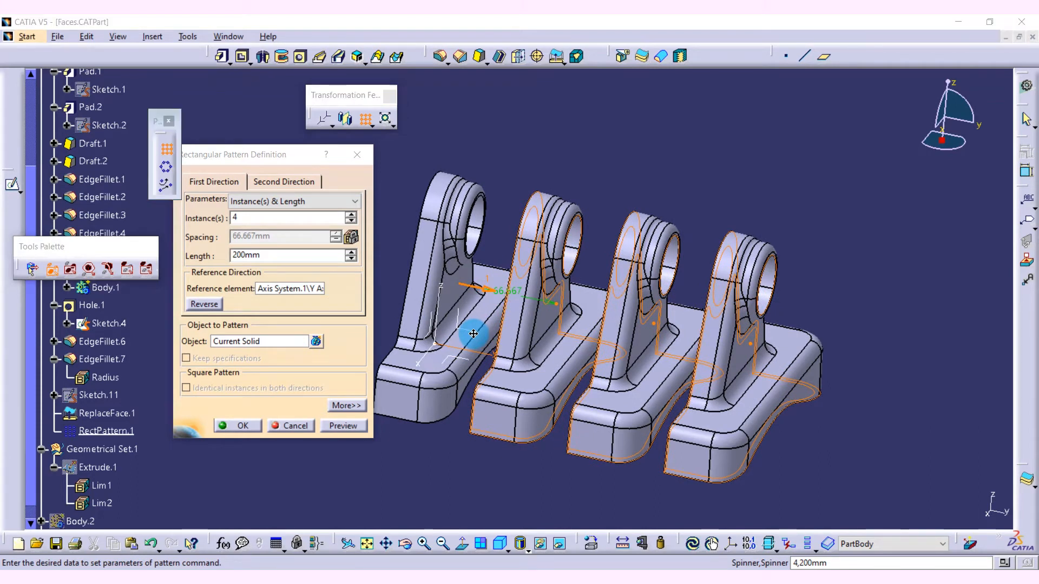
- Define the pattern's second direction along the axis system's X axis with 300 mm spacing and preview it
click(265, 181)
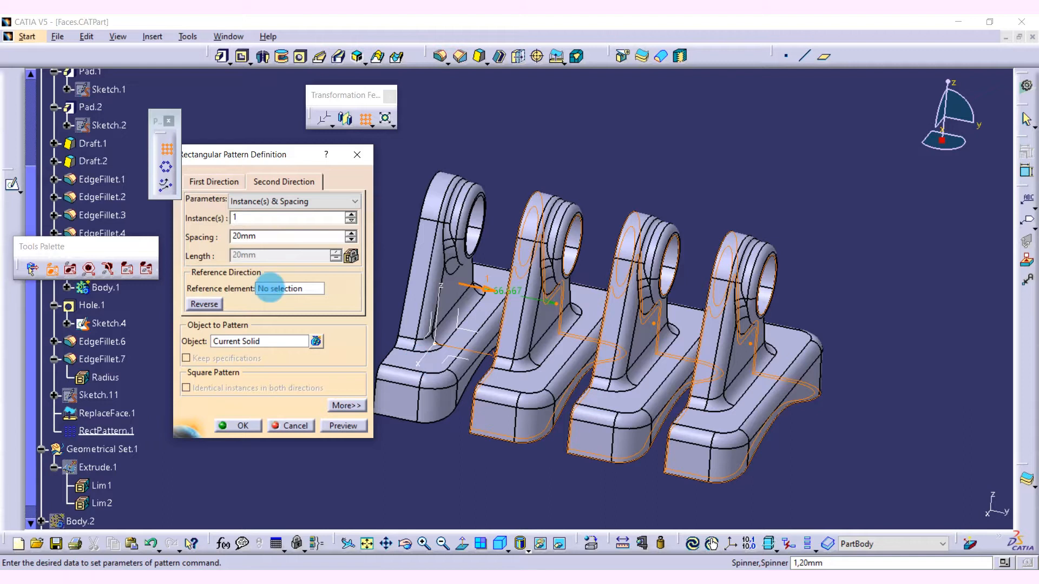
click(270, 289)
click(416, 363)
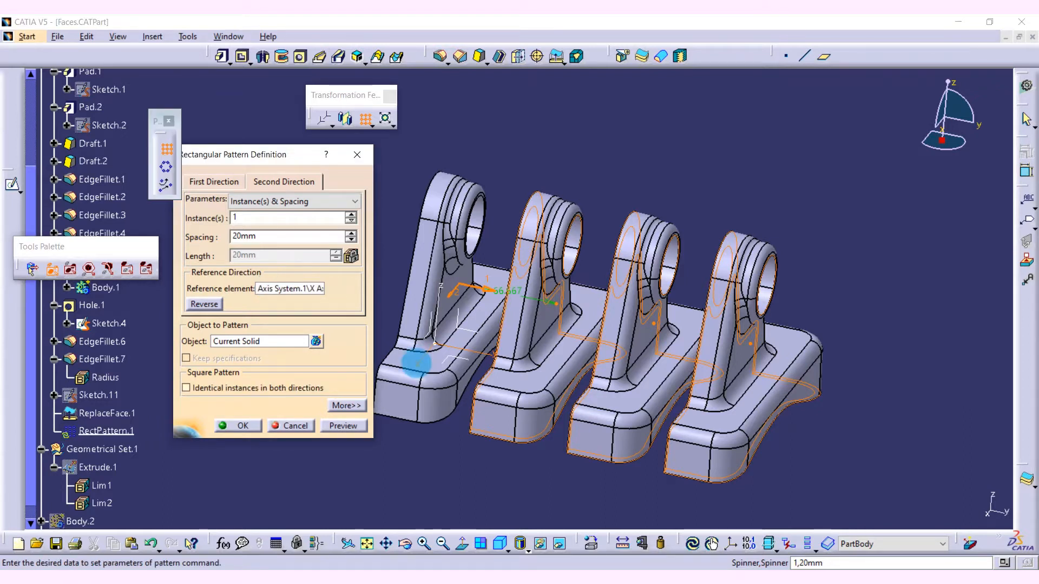
double_click(263, 238)
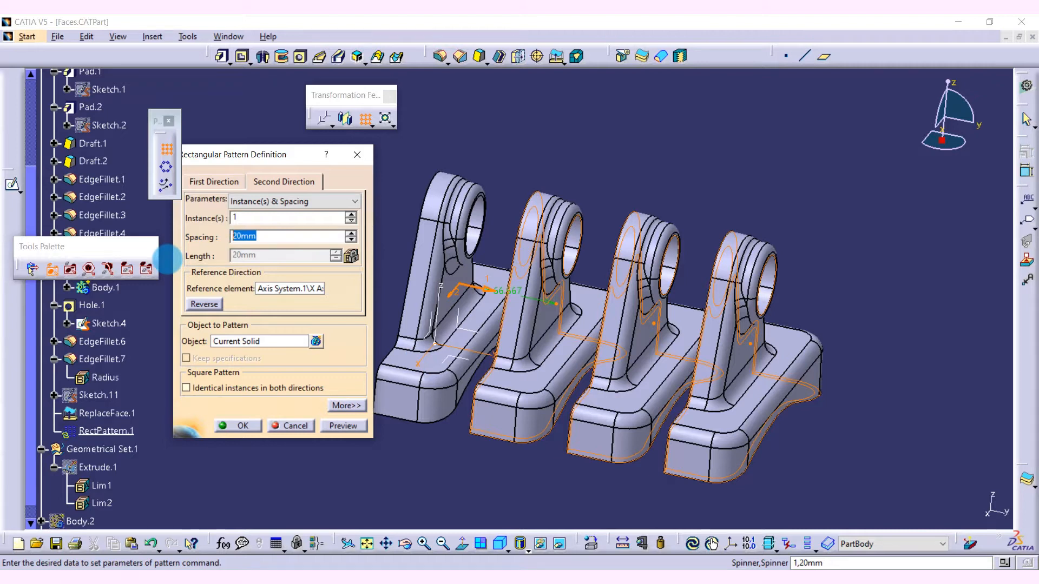
text(300)
click(285, 469)
click(343, 426)
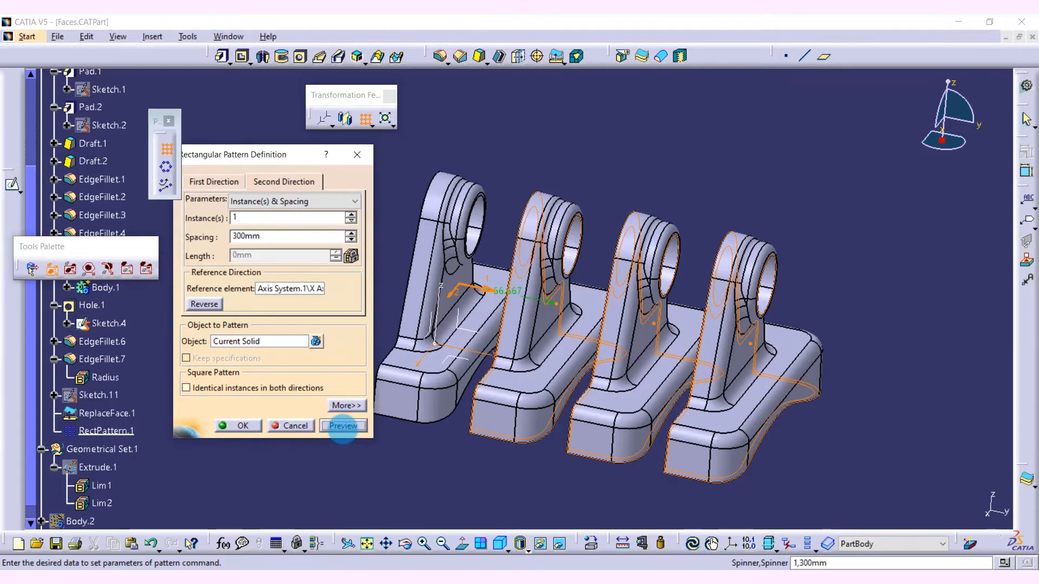
- Set the second direction to 3 instances, preview the result and create the rectangular pattern
middle_drag(573, 228, 589, 248)
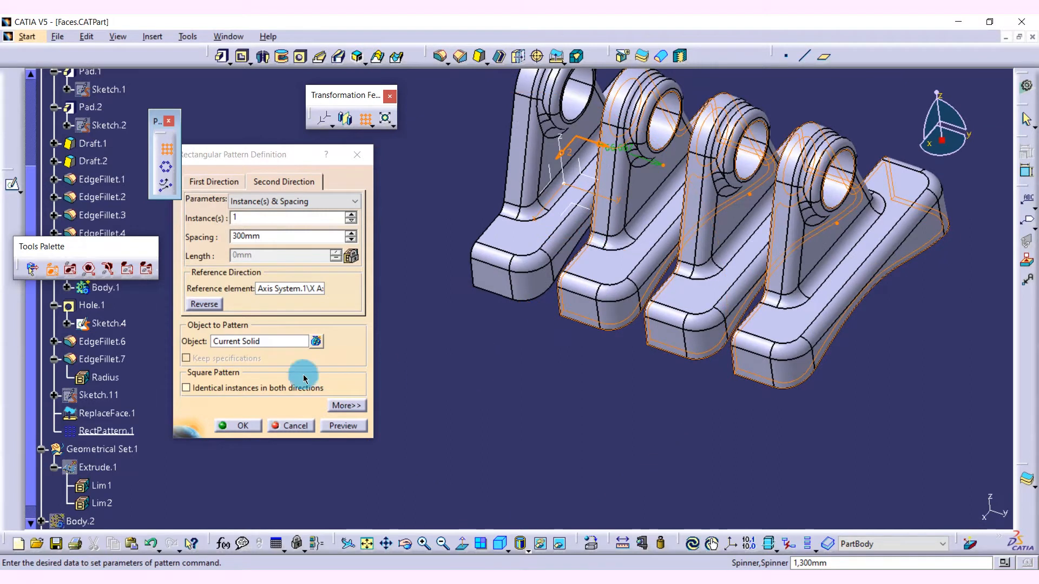
click(352, 215)
middle_drag(591, 285, 504, 370)
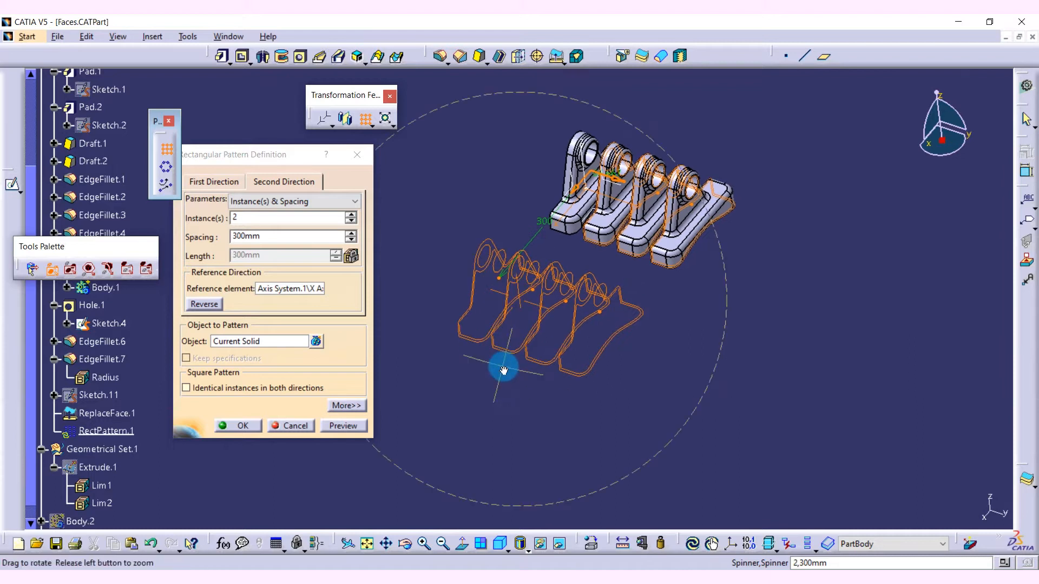
click(352, 214)
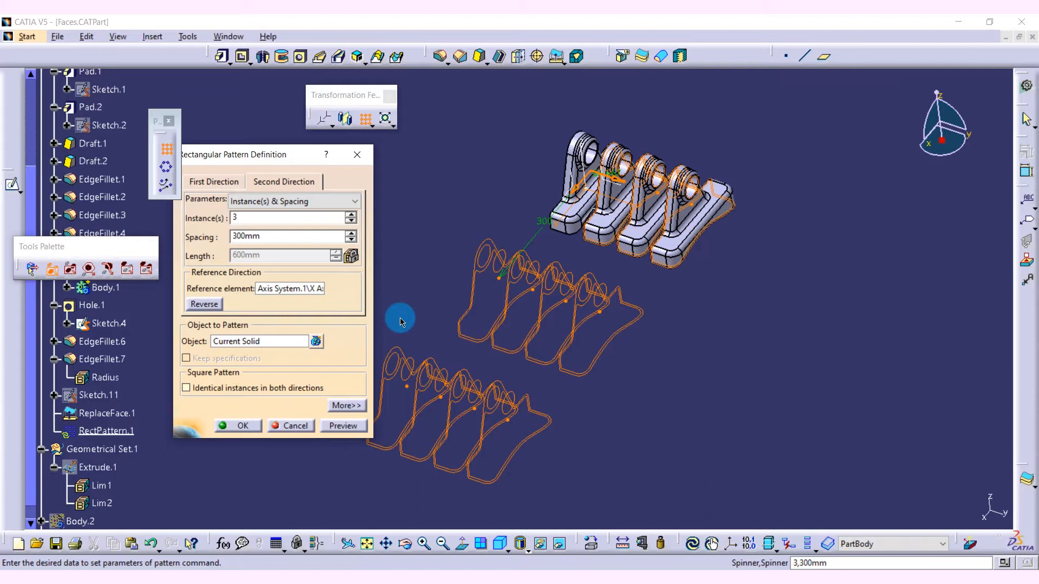
click(344, 426)
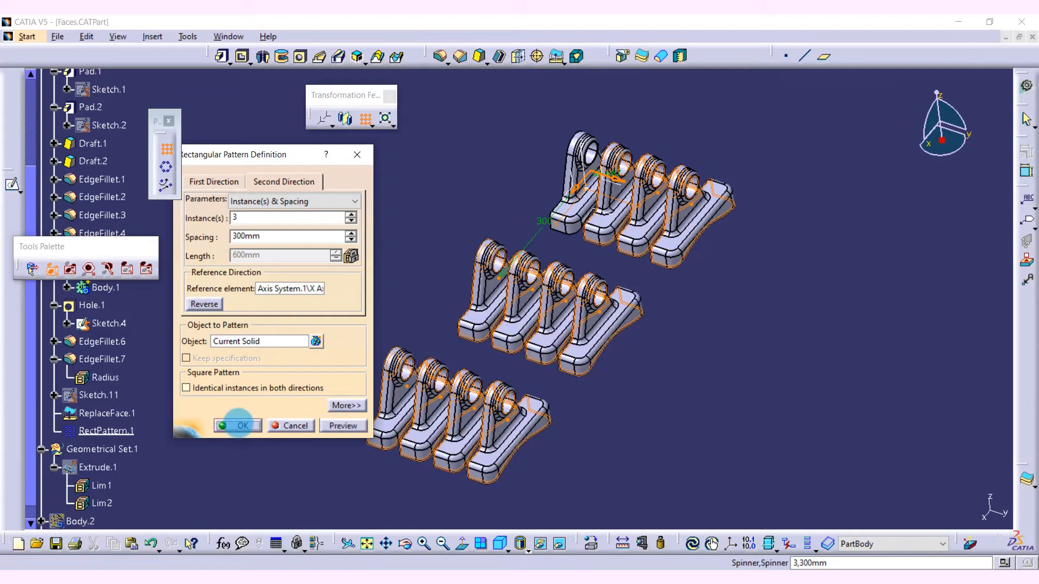
click(238, 425)
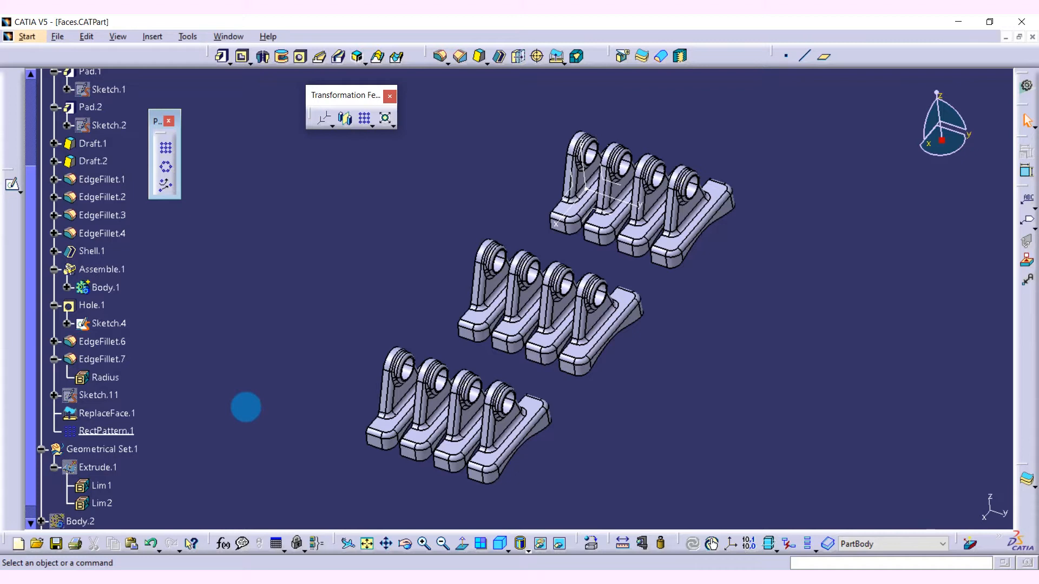
- Create a new part named Part4 with the default part options
click(26, 36)
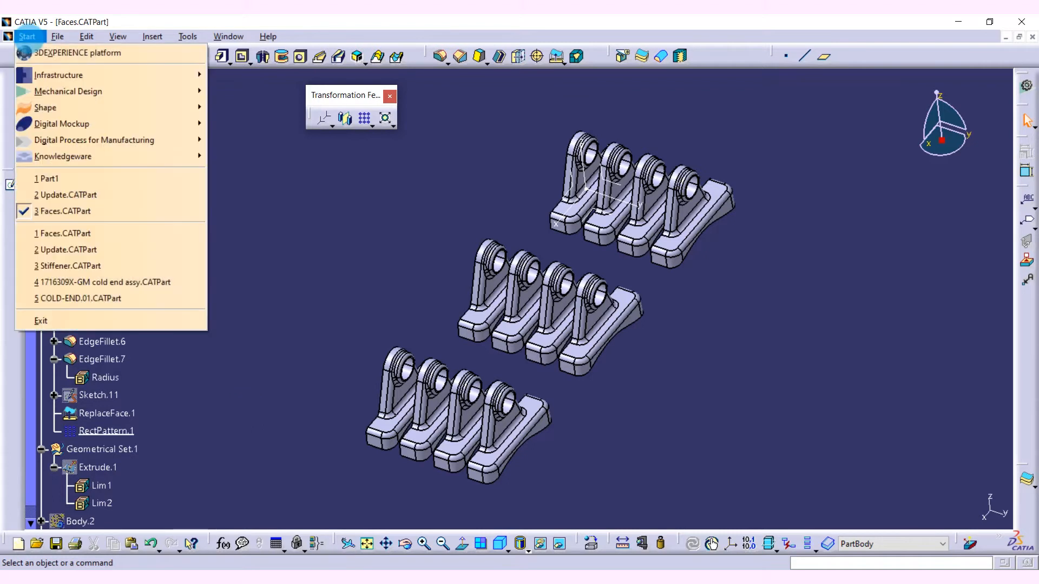
mouse_move(68, 91)
click(241, 95)
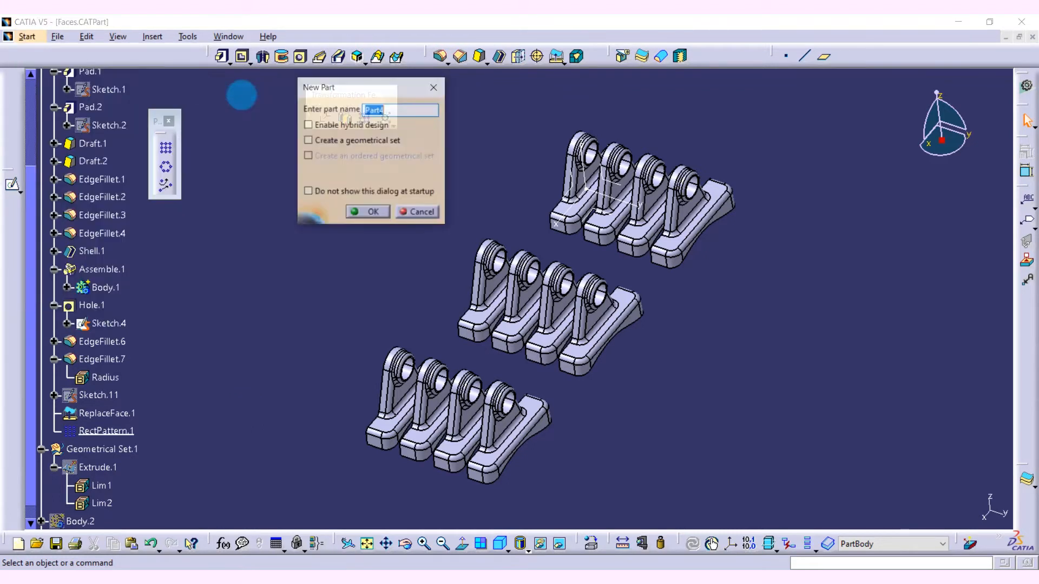
click(366, 213)
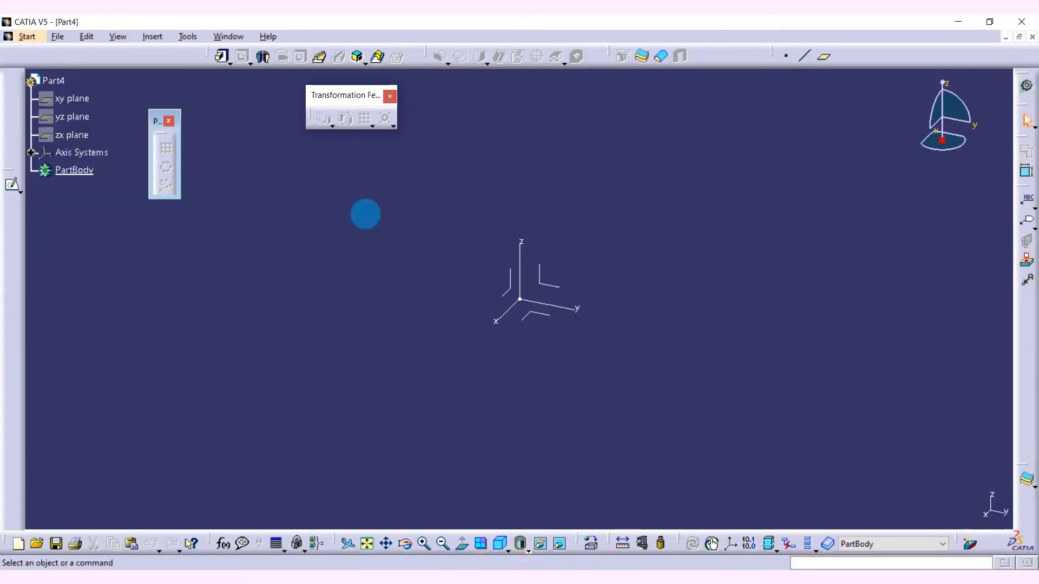
- Start a pad with a new sketch on the xy plane and draw a rectangle about 136 mm wide and 142 mm high around the origin
click(221, 57)
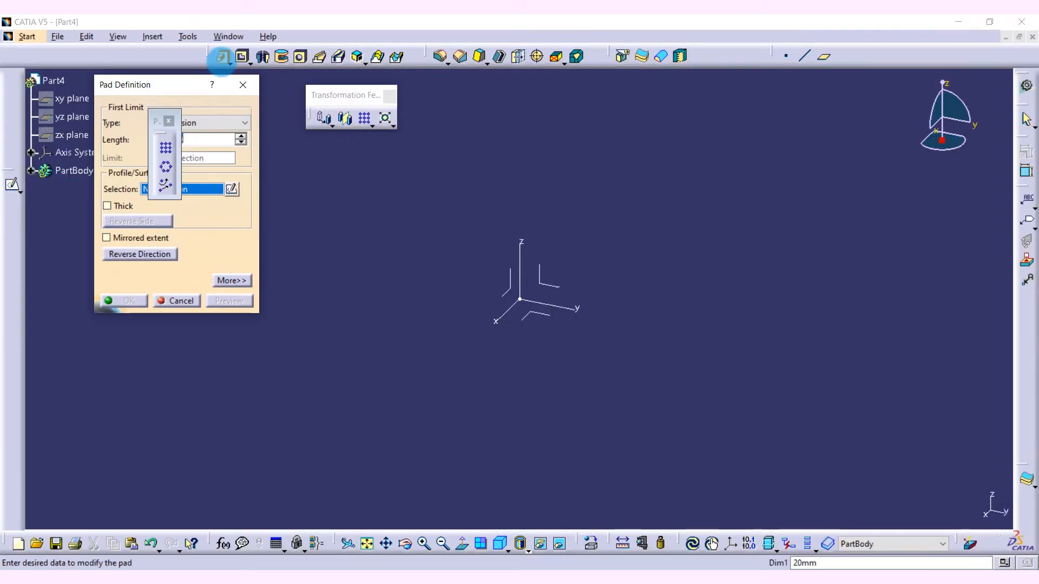
click(228, 189)
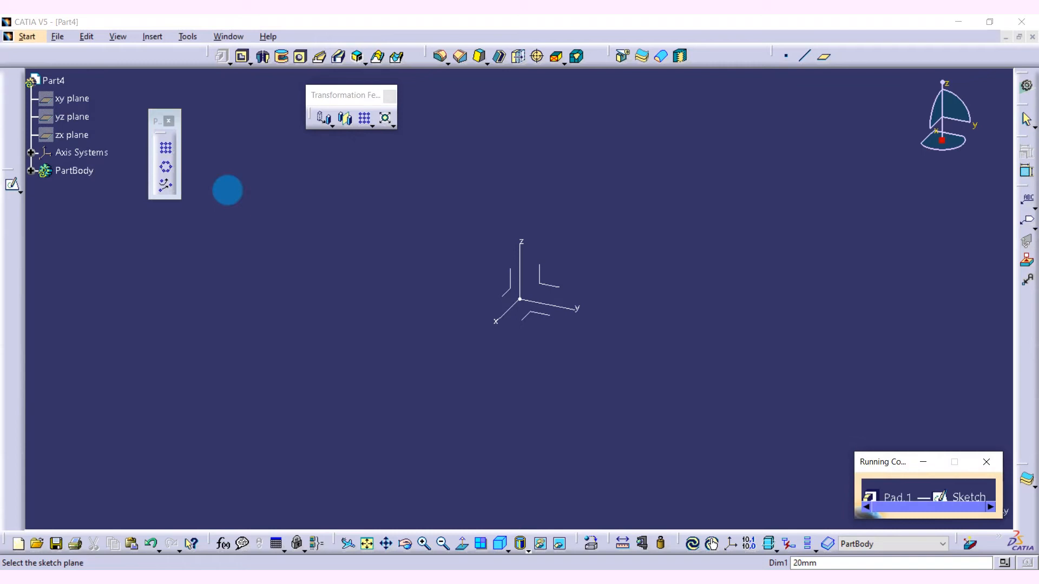
click(543, 317)
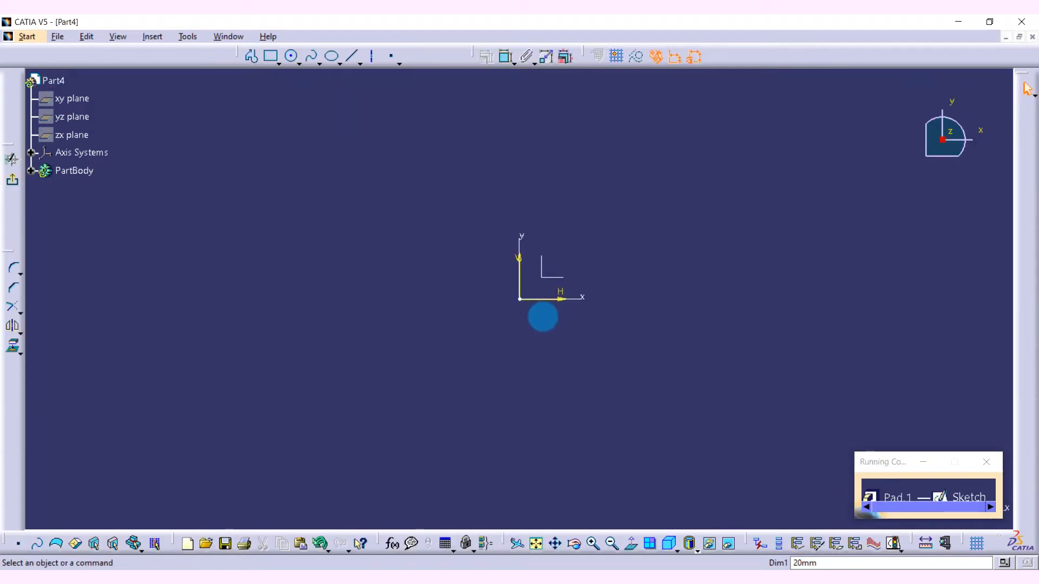
click(271, 56)
click(399, 154)
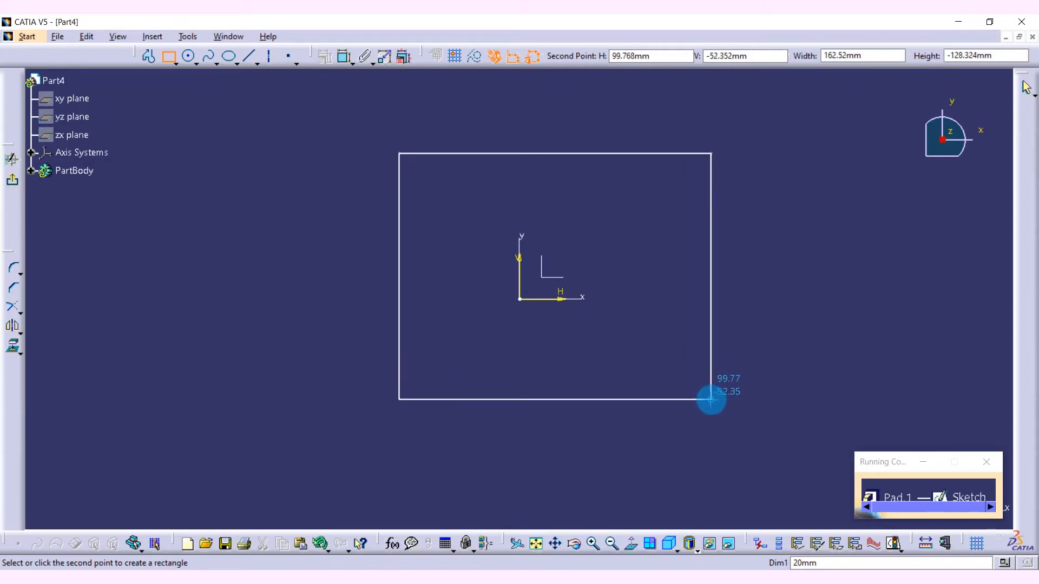
click(660, 426)
click(279, 363)
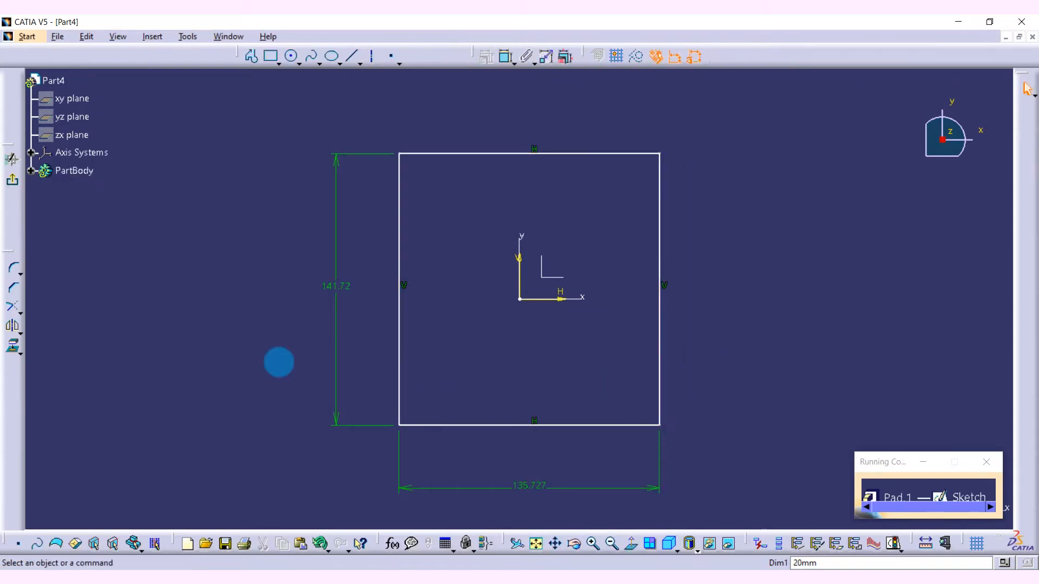
- Finish the rectangle sketch and extrude it as a 20 mm pad
click(12, 179)
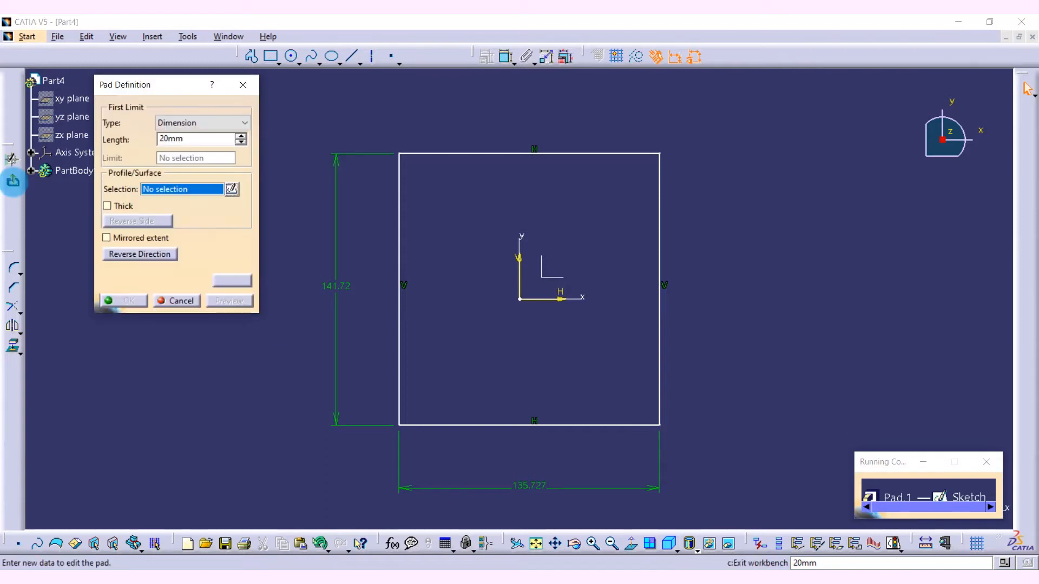
click(130, 300)
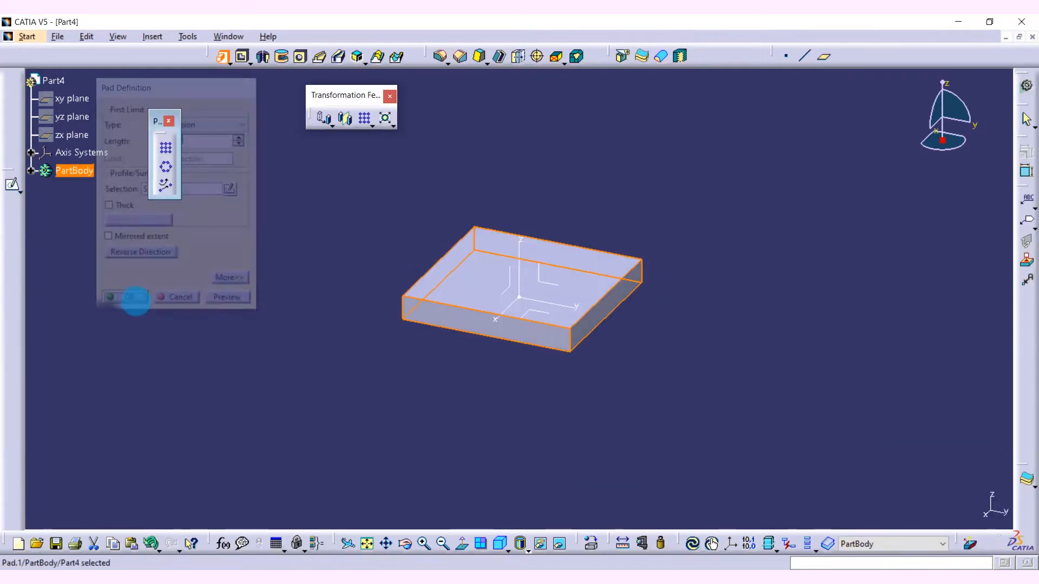
click(246, 352)
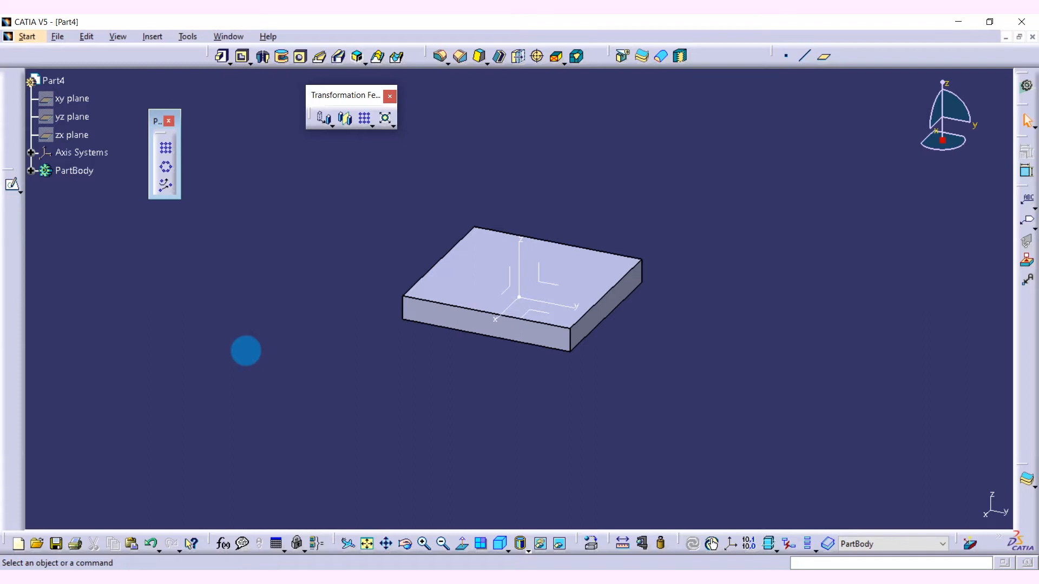
- Create a blind V-bottom hole, 10 mm in diameter and 10 mm deep, on the plate's top face near one corner
click(300, 56)
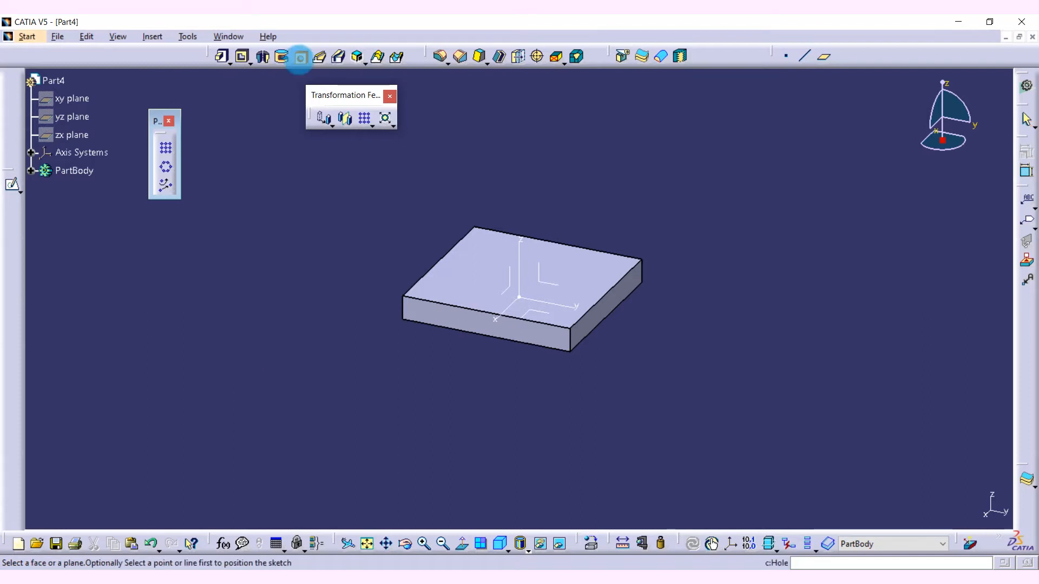
click(447, 284)
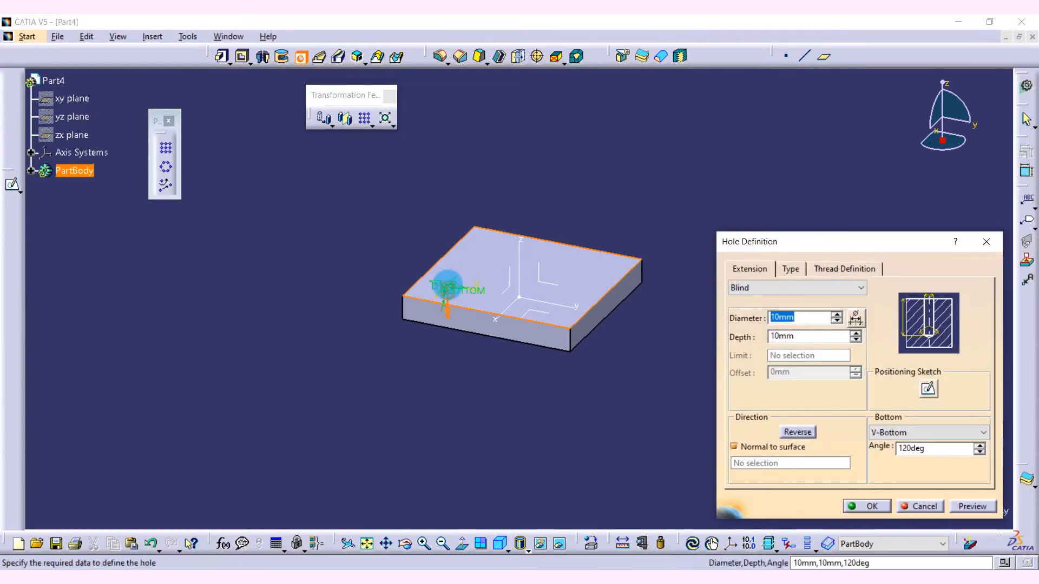
click(865, 506)
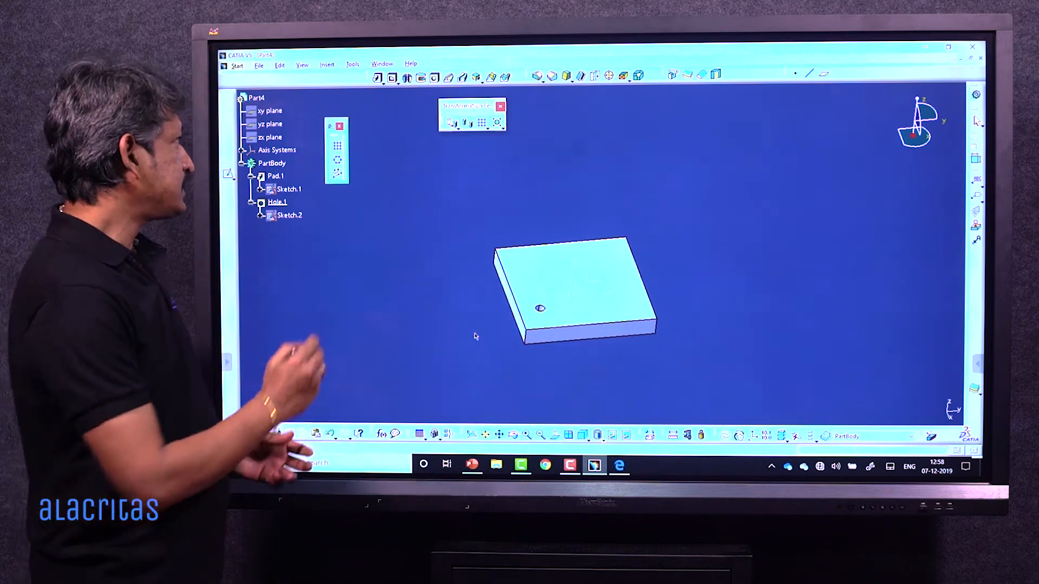
- Start a rectangular pattern and choose Hole.1 instead of the current solid as the object to pattern
click(337, 146)
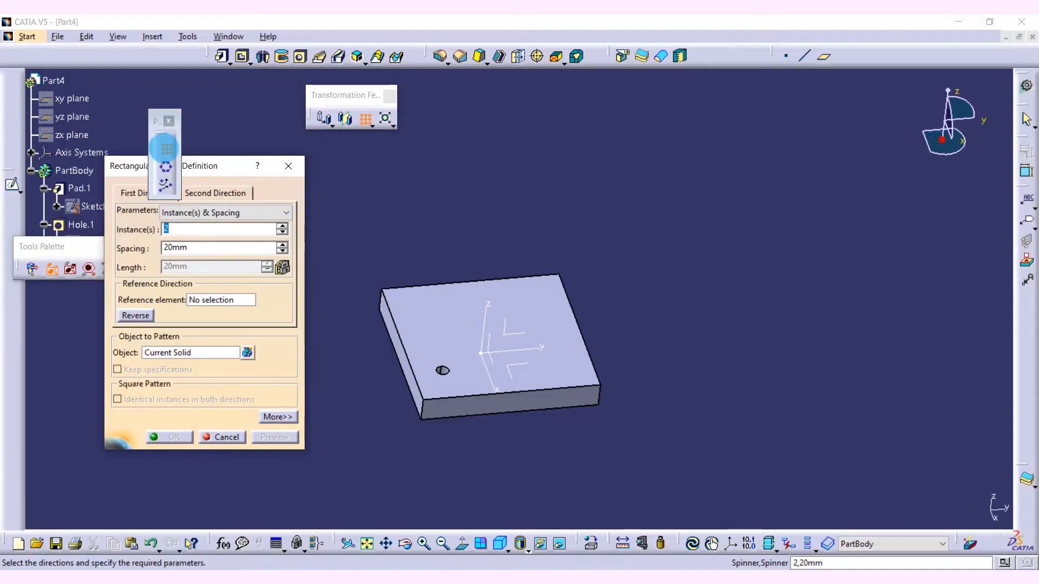
drag(206, 166, 249, 175)
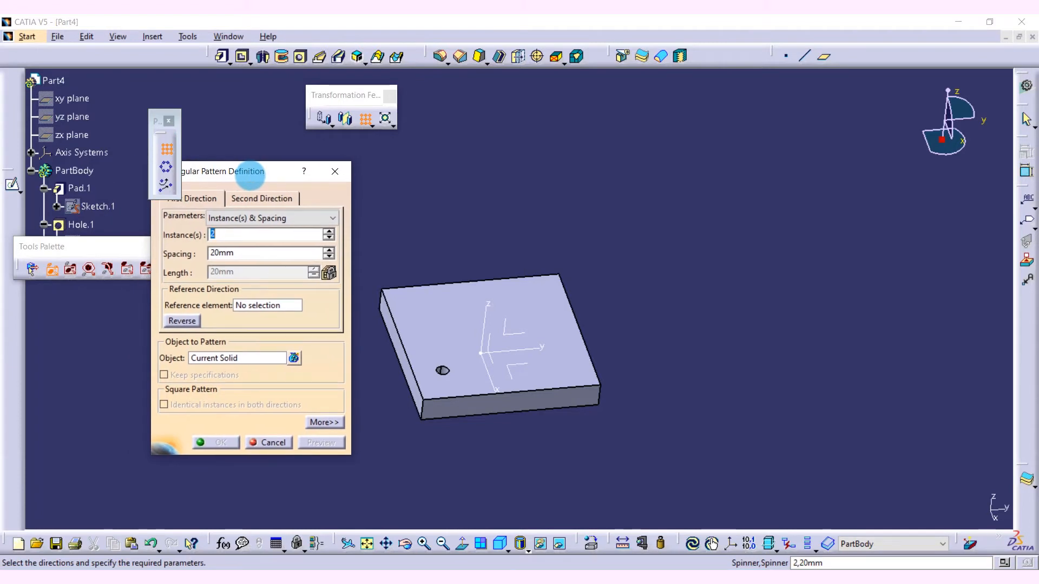
click(202, 358)
click(76, 225)
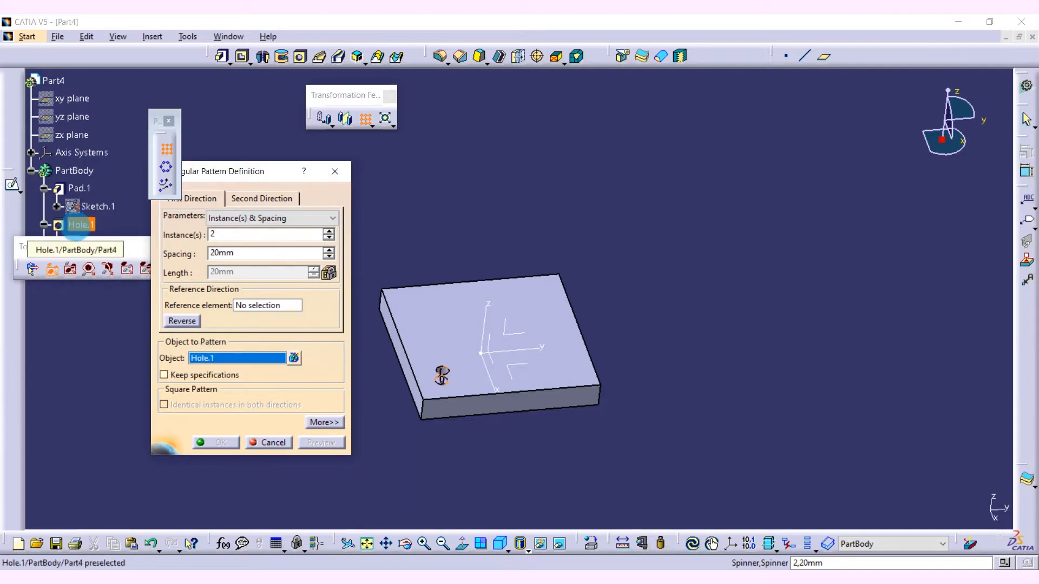
- Define the pattern's first direction by Instance(s) & Length along the Y Axis
click(260, 216)
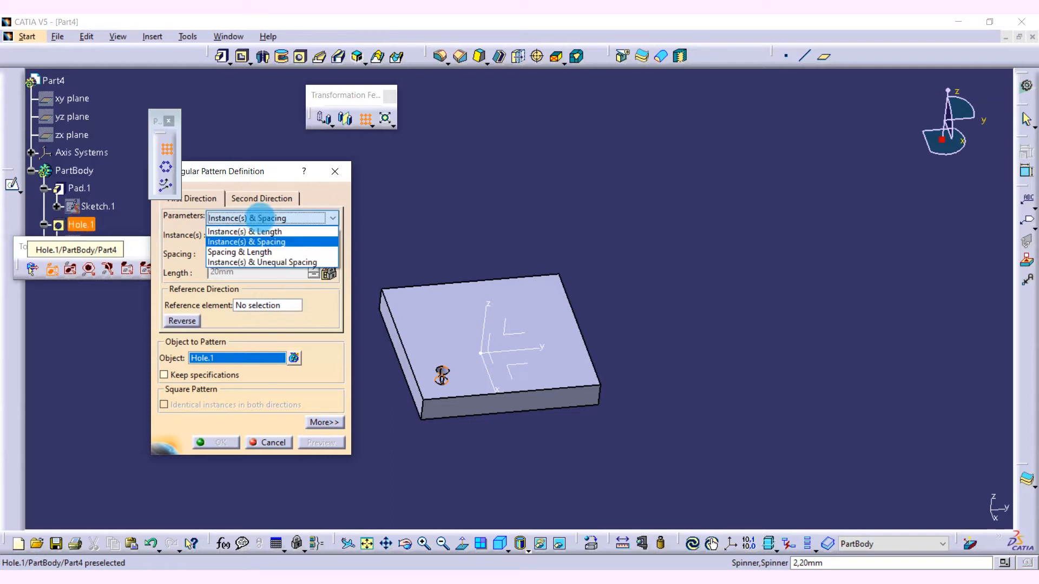
click(240, 232)
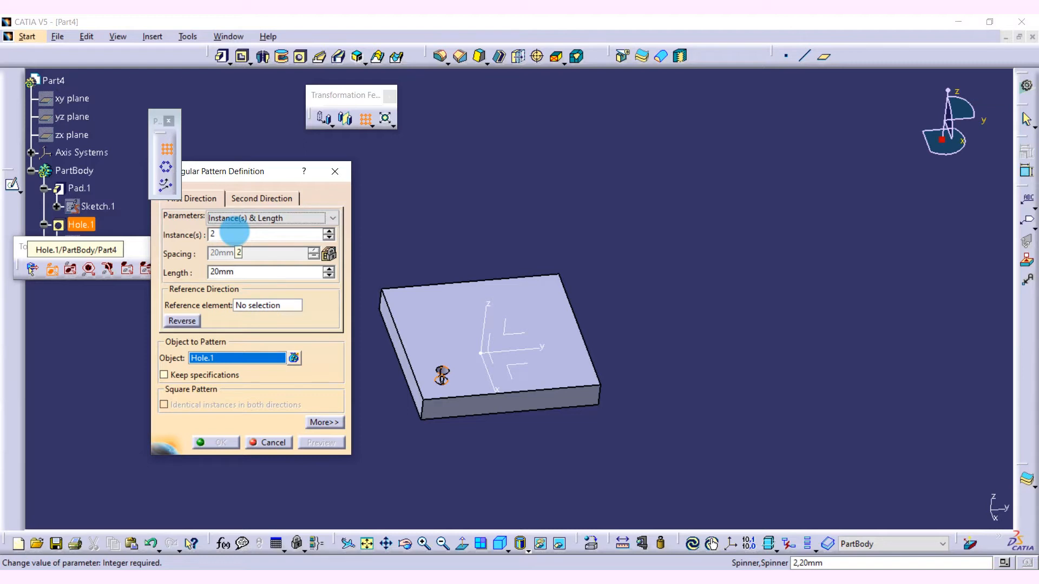
click(246, 306)
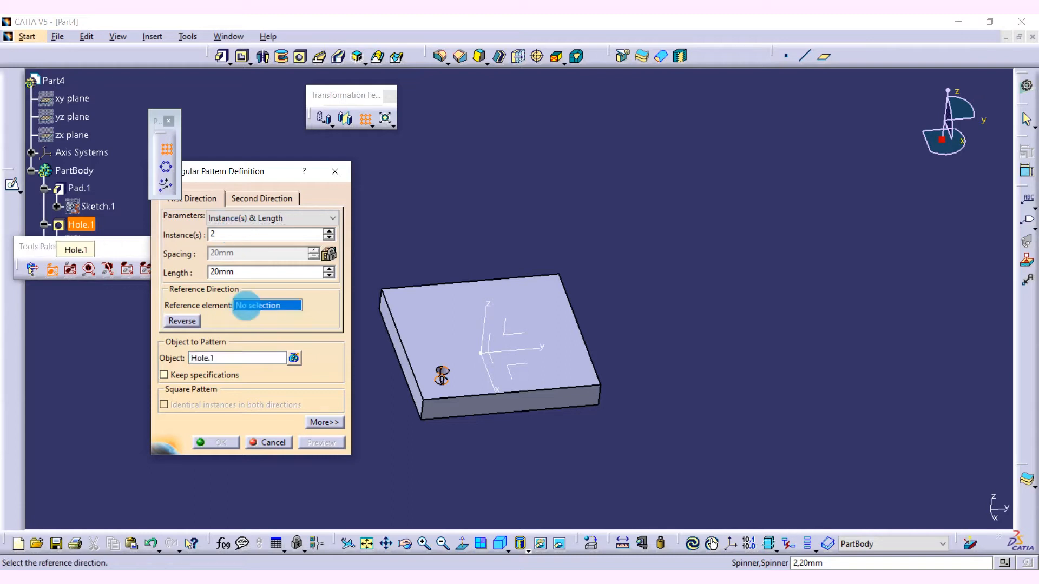
right_click(246, 305)
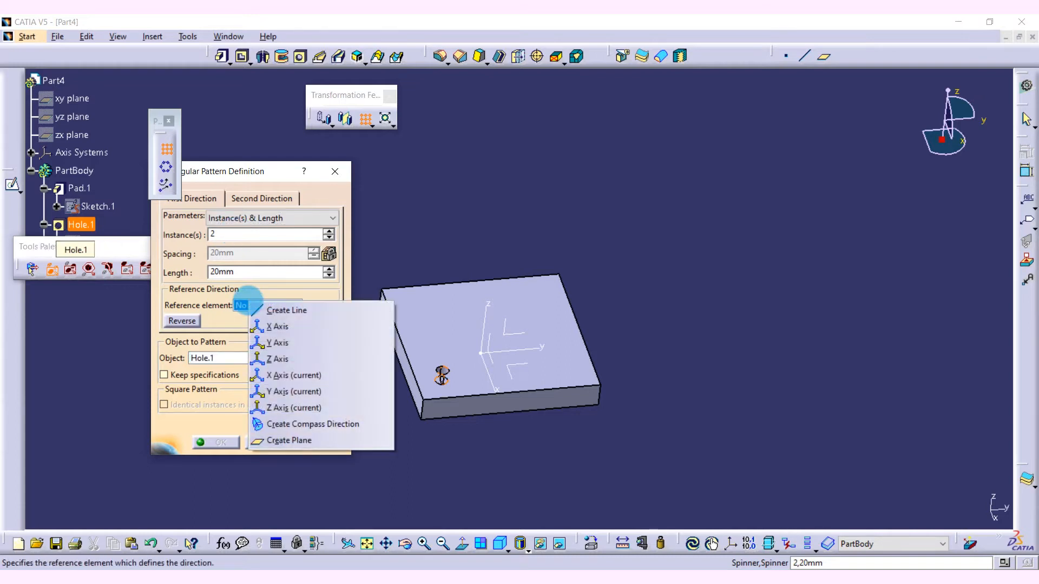
click(276, 342)
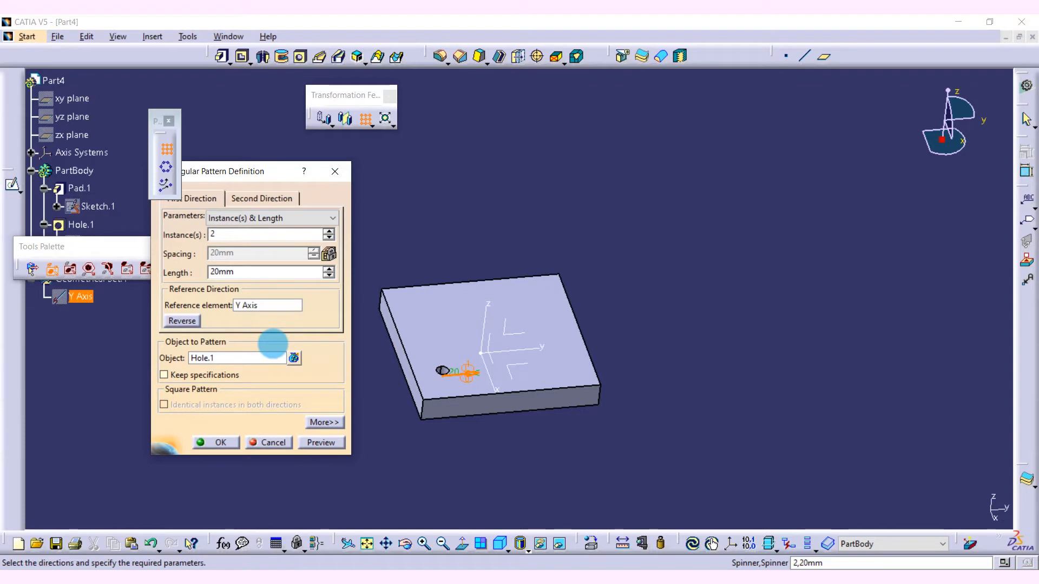
- Set the first direction to 4 instances and preview the hole pattern
double_click(214, 234)
click(329, 230)
click(328, 231)
click(316, 442)
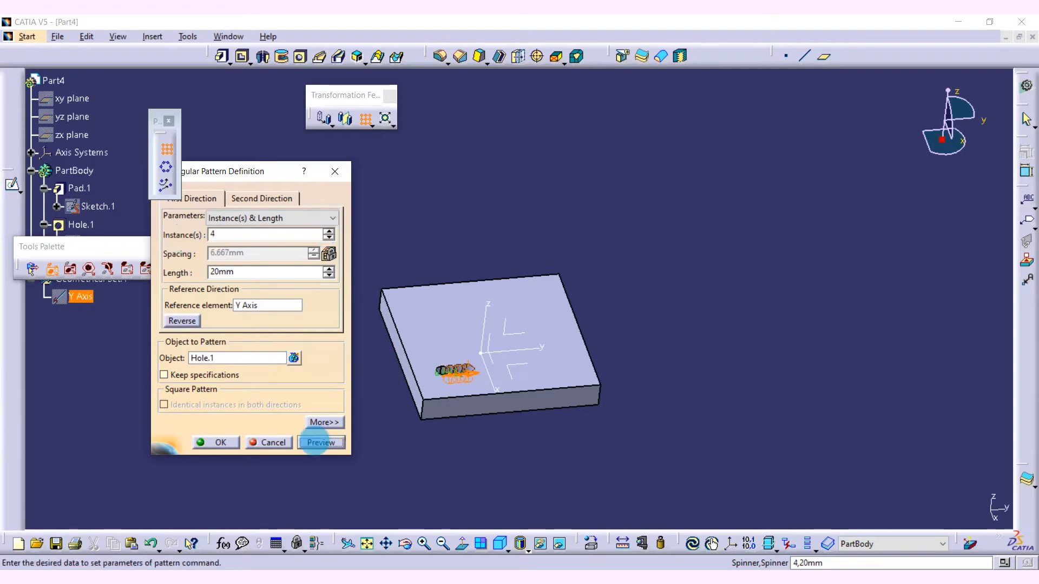
- Set the first direction's total length to 50 mm and preview the pattern
drag(238, 272, 177, 279)
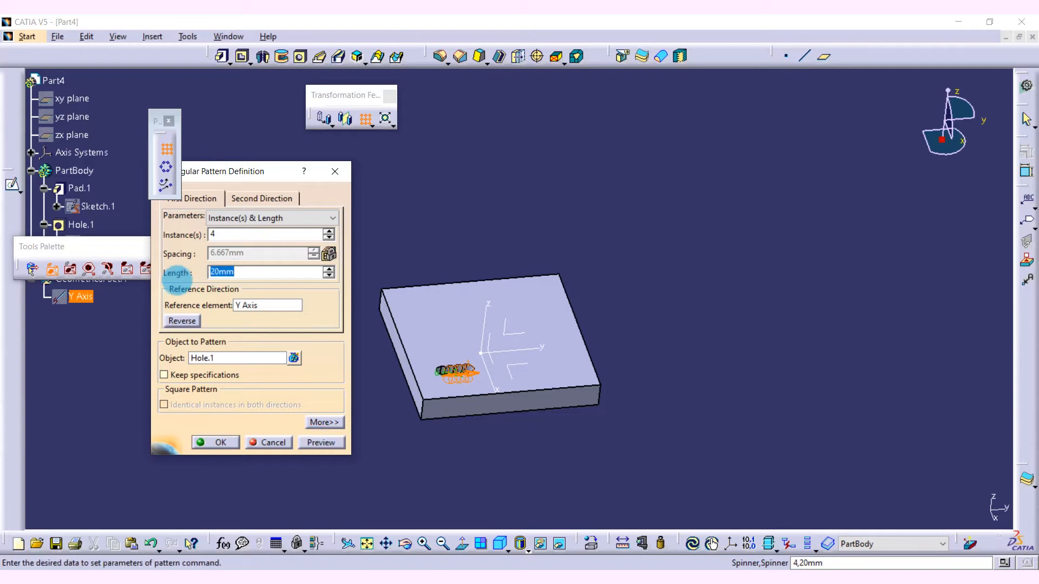
text(2)
key(BackSpace)
text(50)
key(Return)
click(321, 442)
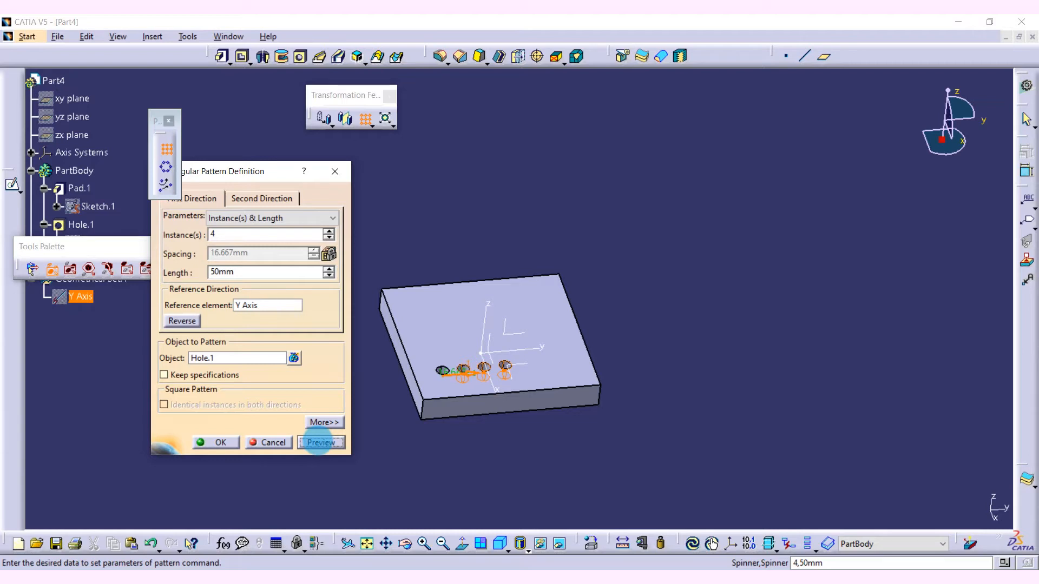
- Define the second direction along the X Axis and reverse it so it runs across the plate
click(251, 198)
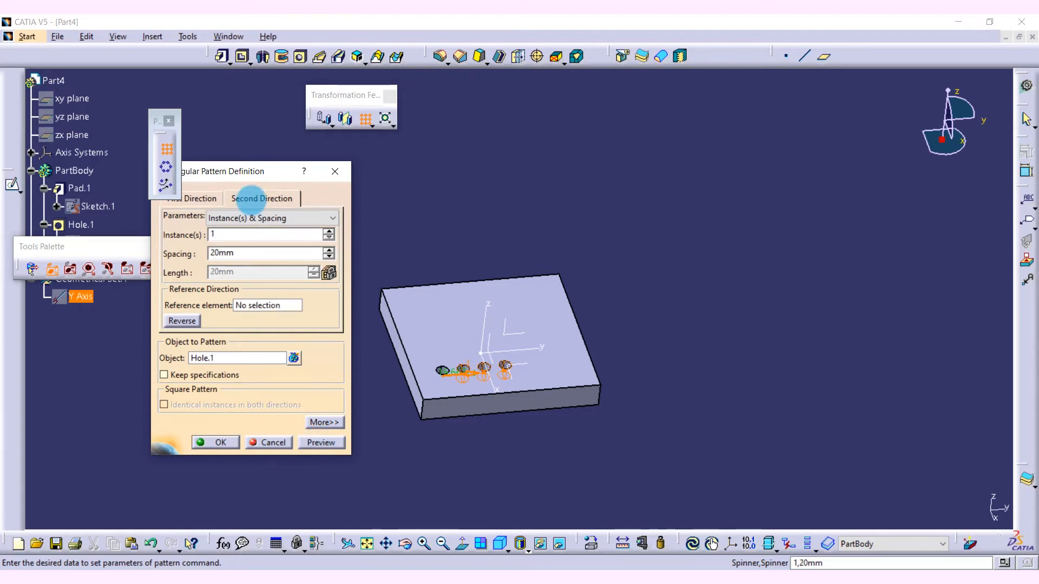
click(250, 307)
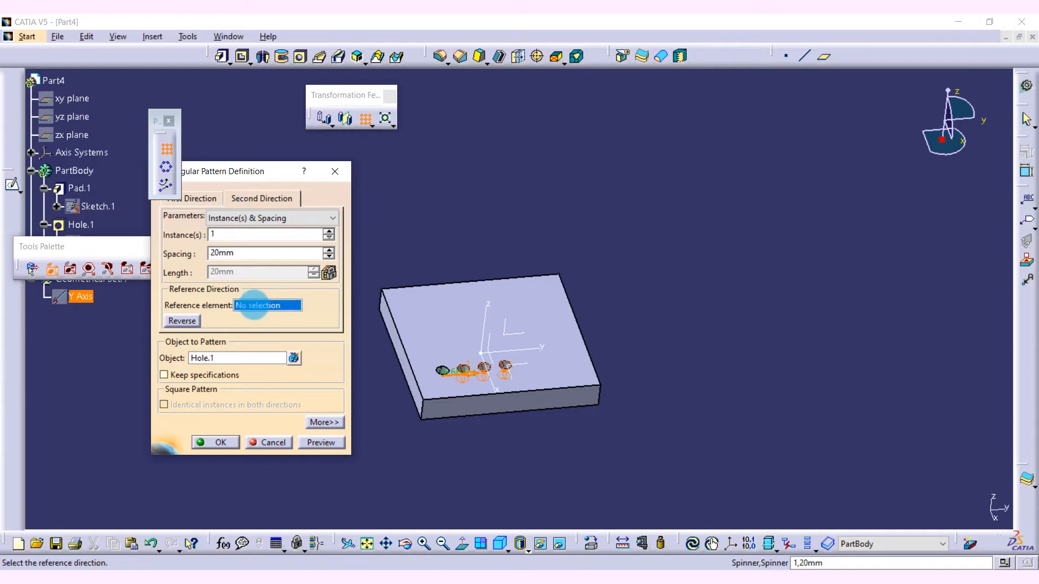
right_click(286, 307)
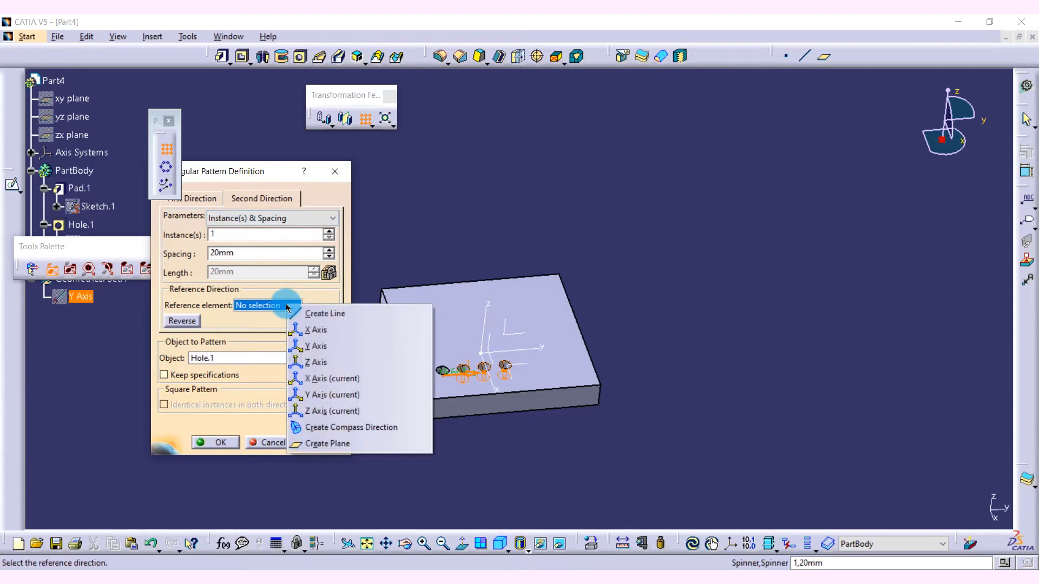
click(310, 329)
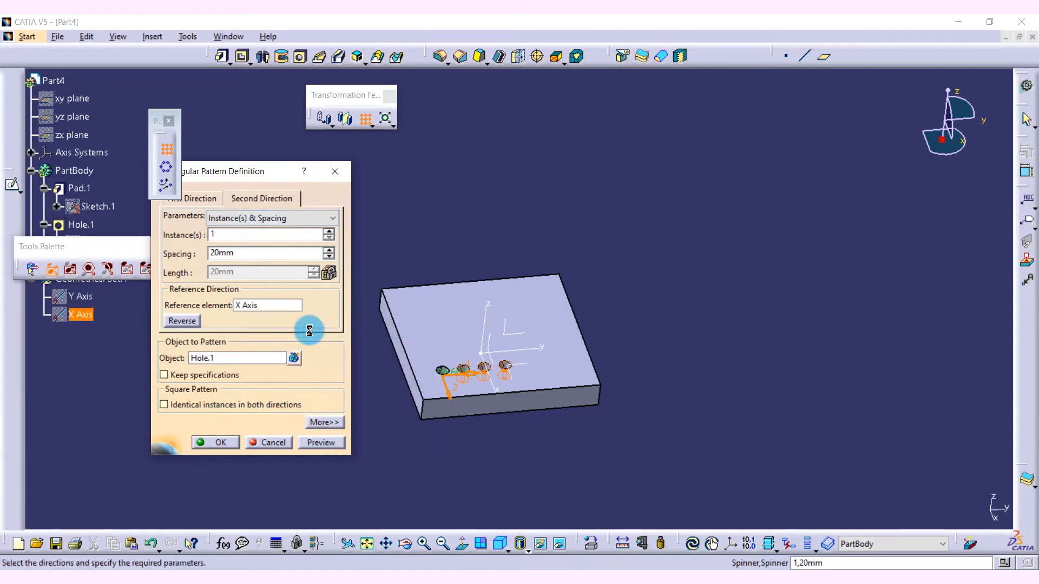
click(445, 397)
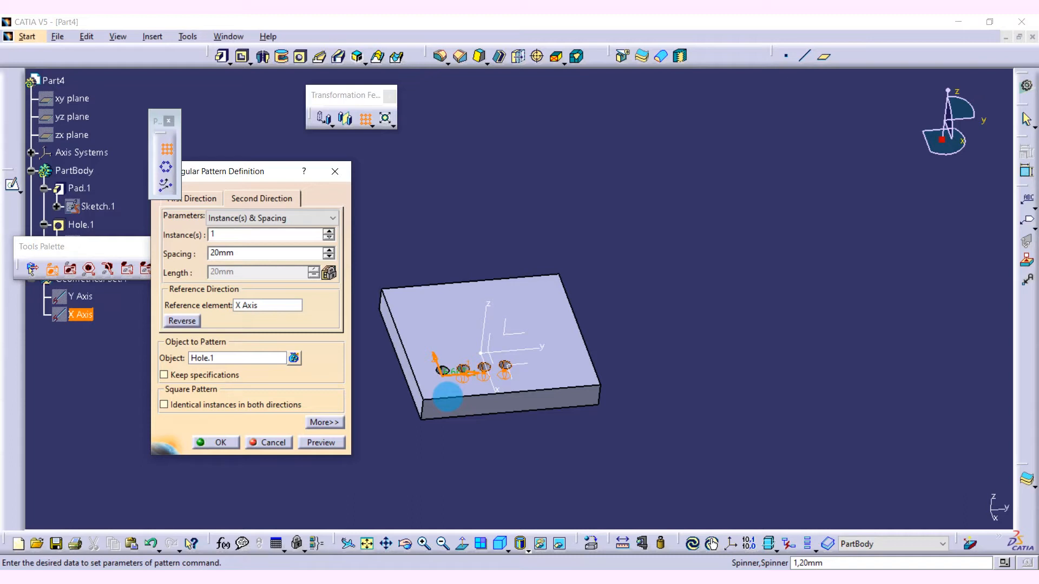
- Set the second direction to 4 instances at 20 mm spacing, preview the result and create the hole pattern
click(328, 231)
click(328, 231)
click(328, 231)
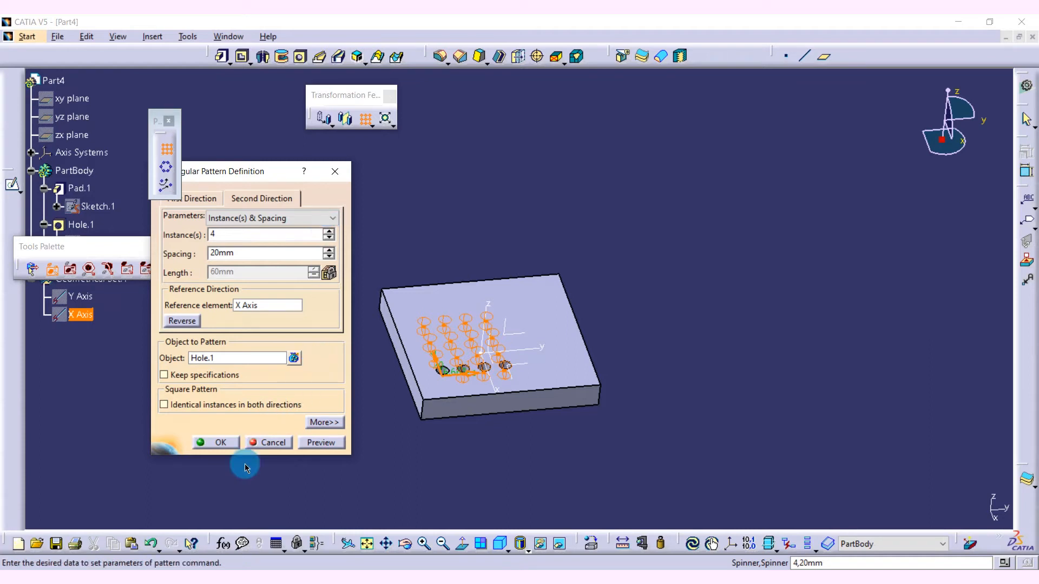
click(321, 442)
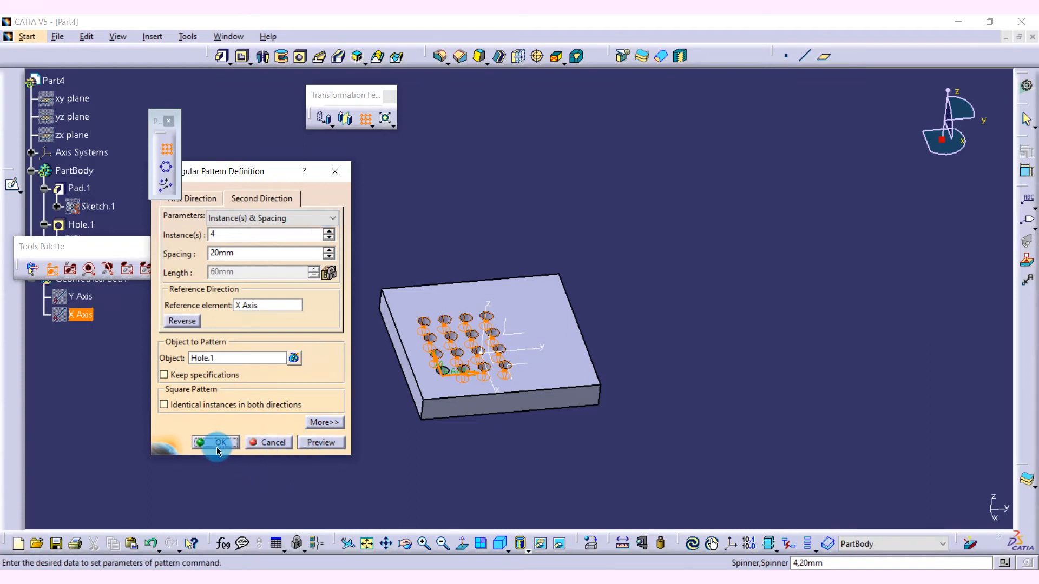
click(215, 442)
click(346, 439)
middle_drag(389, 338, 414, 357)
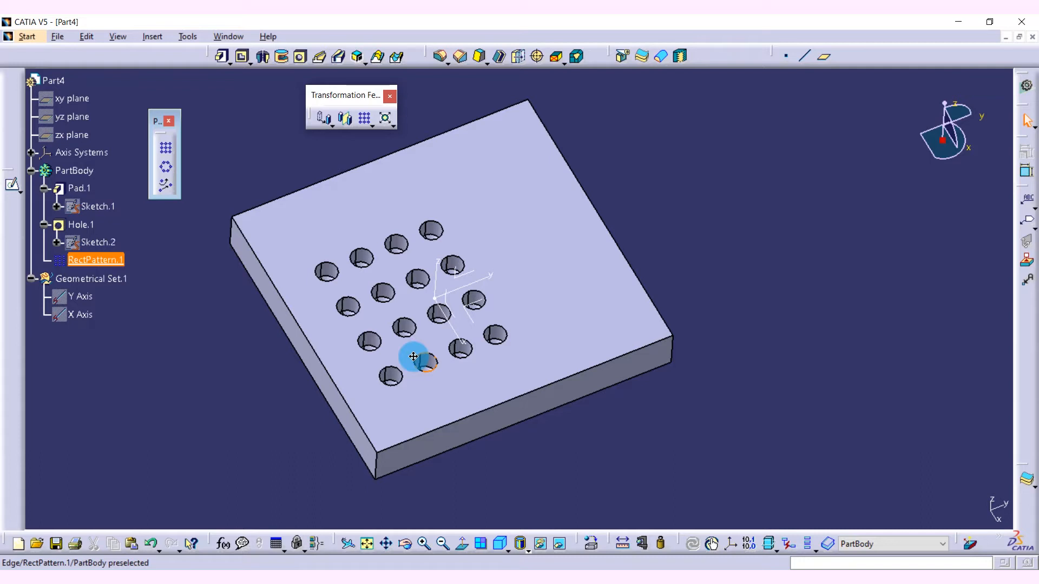
- Edit RectPattern.1 to exclude the four inner hole instances and apply the change
double_click(88, 260)
middle_drag(395, 432, 578, 382)
middle_drag(513, 461, 474, 476)
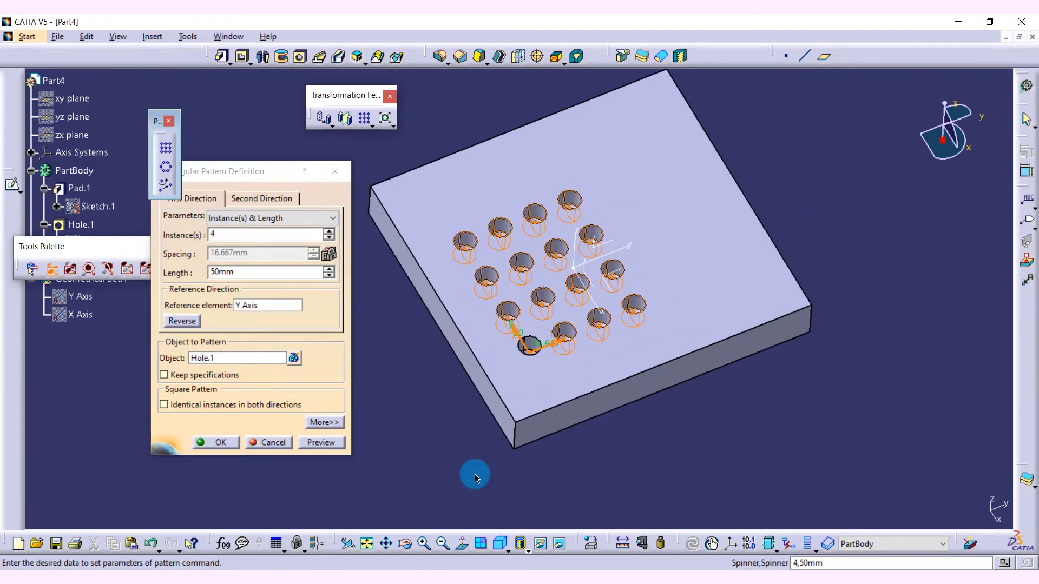
middle_drag(643, 357, 560, 369)
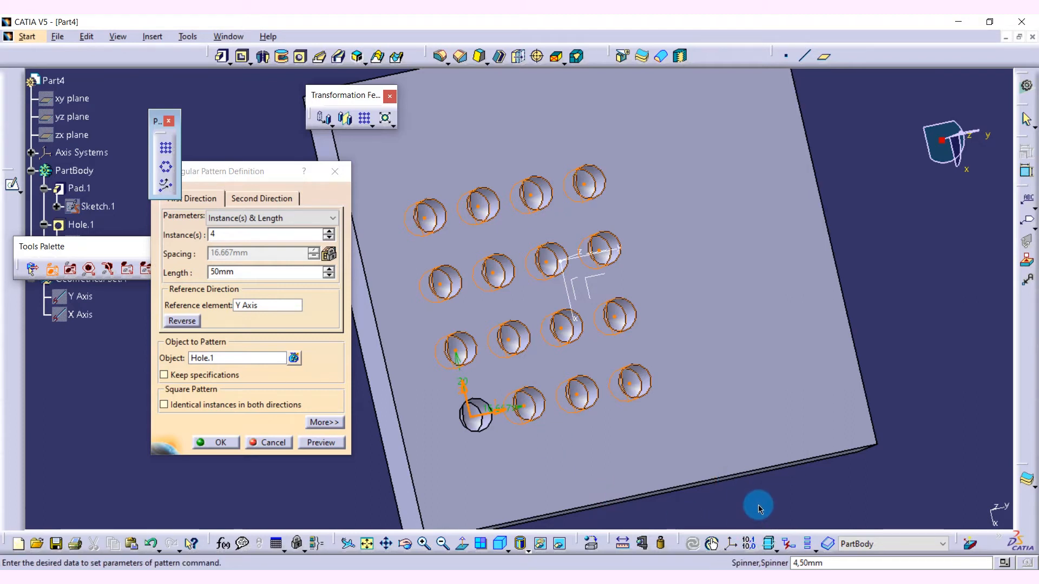
click(495, 271)
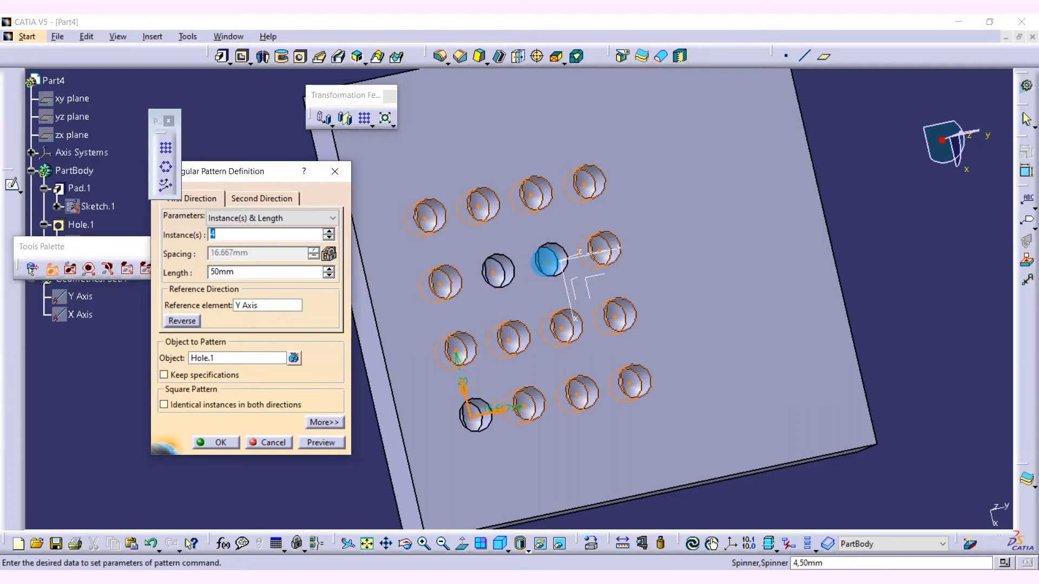
click(511, 338)
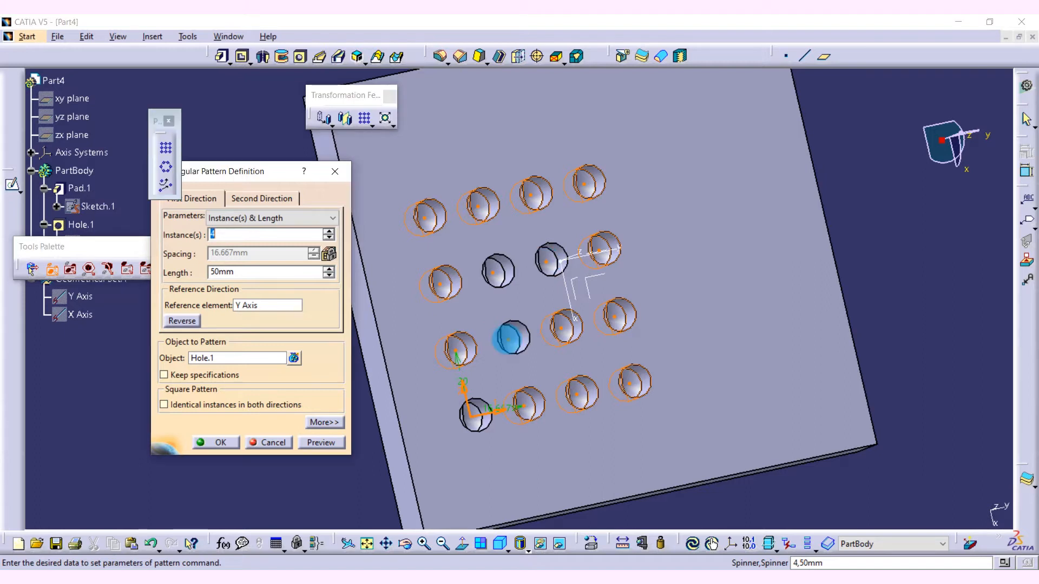
click(563, 327)
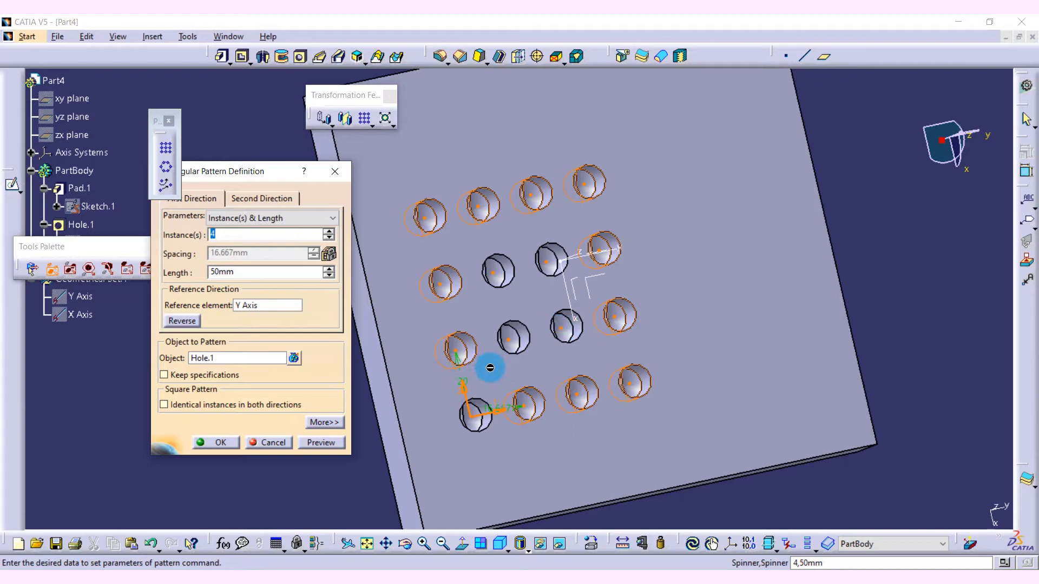
click(214, 442)
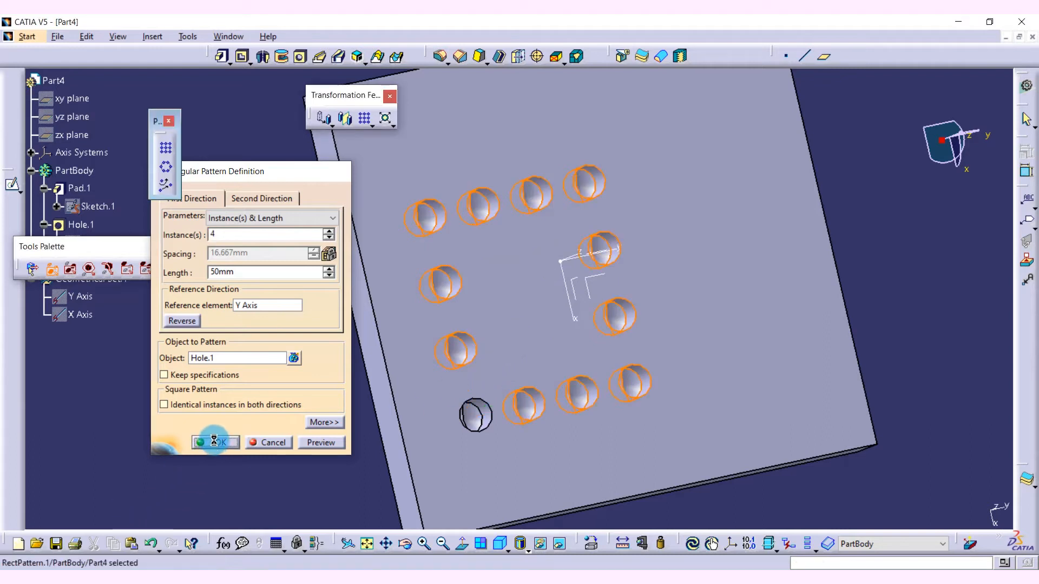
middle_drag(297, 398, 346, 242)
middle_drag(721, 157, 660, 174)
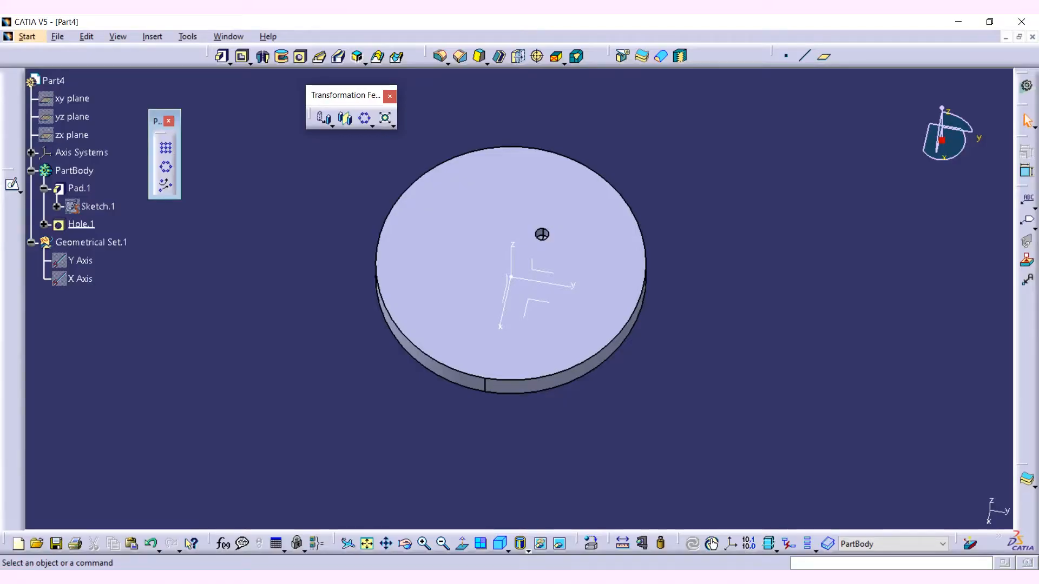
- Start a circular pattern of Hole.1 with the absolute axis system's Z axis as the reference direction
click(167, 168)
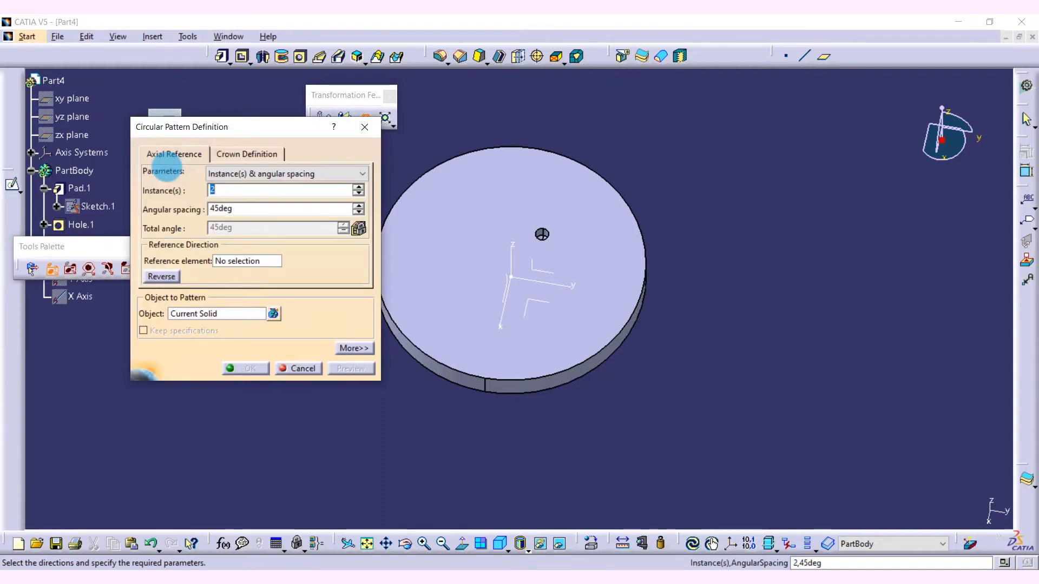
click(182, 314)
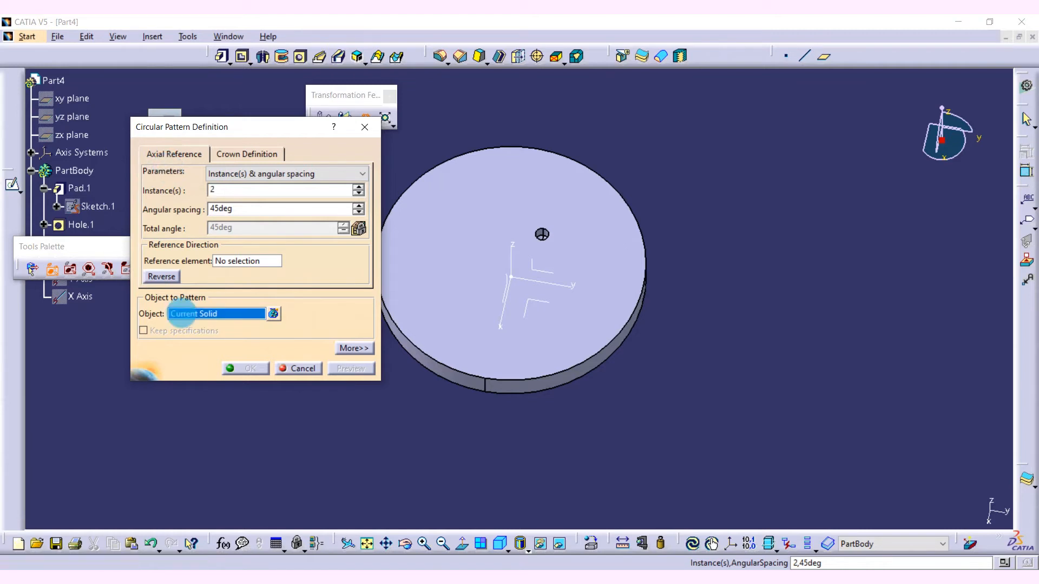
click(78, 225)
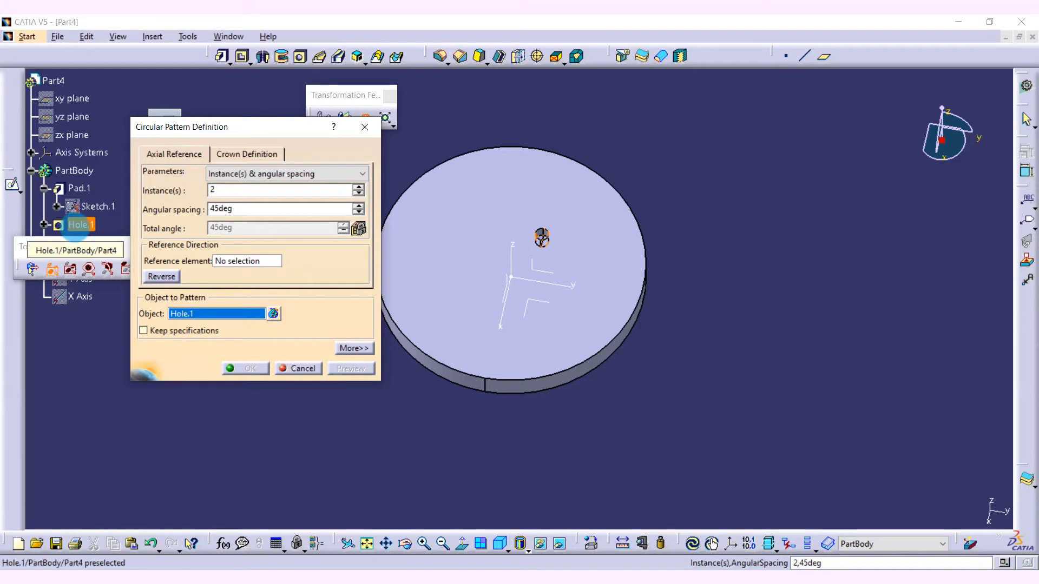
click(228, 260)
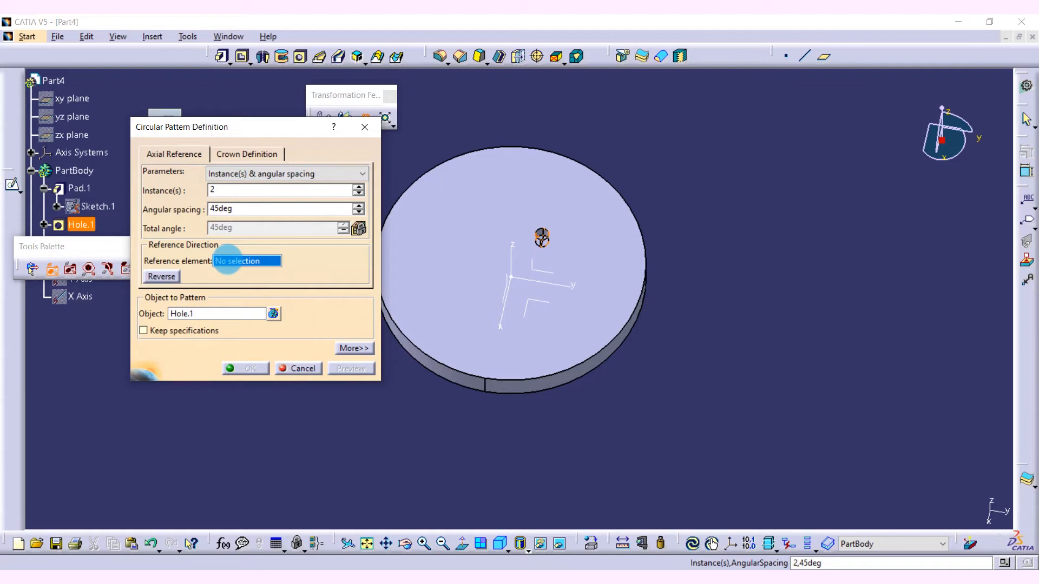
click(509, 245)
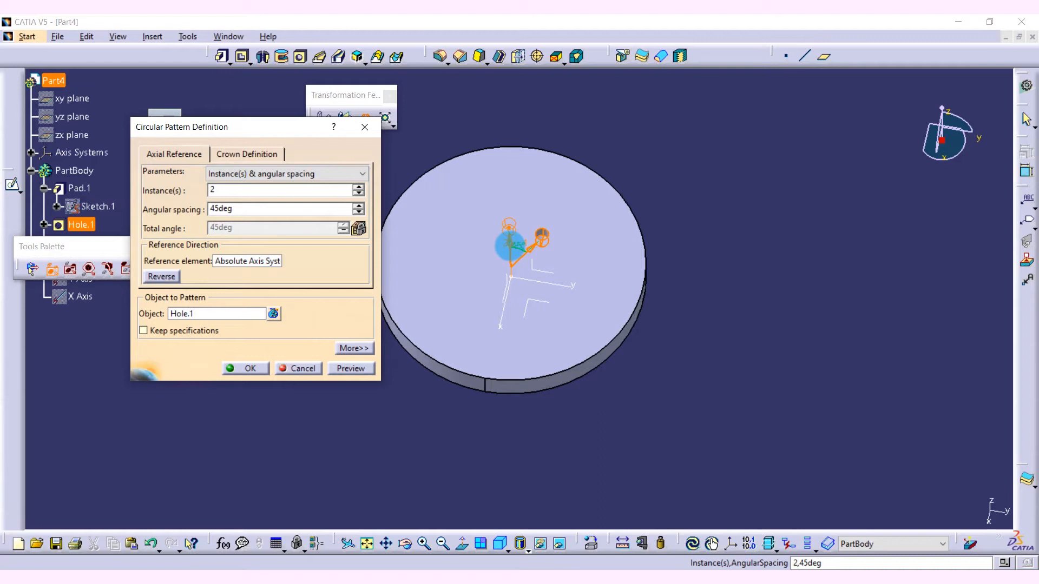
- Set the circular pattern to 4 instances, keep the 45 deg angular spacing and preview it
click(359, 187)
click(358, 187)
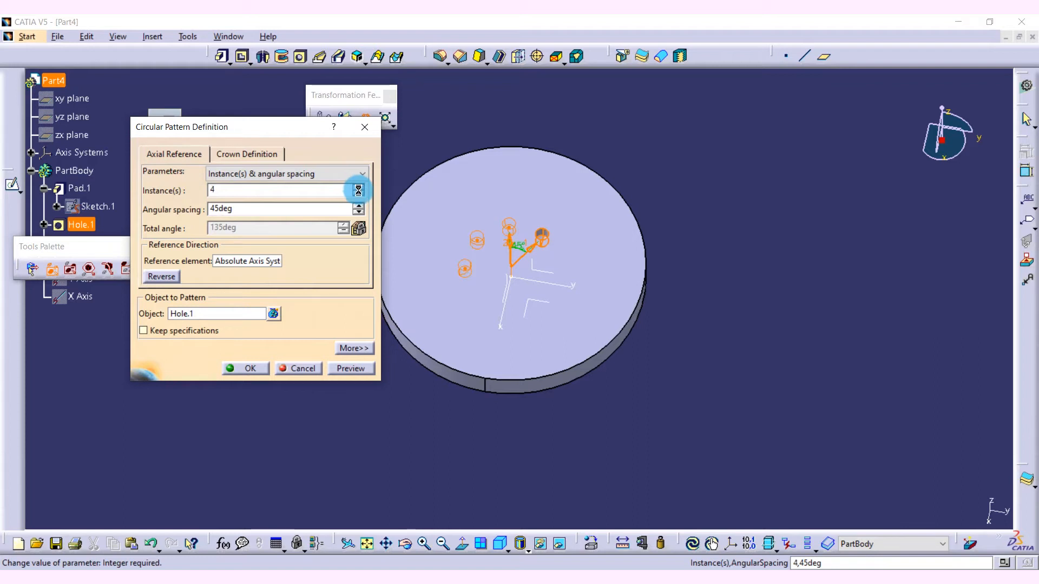
double_click(223, 208)
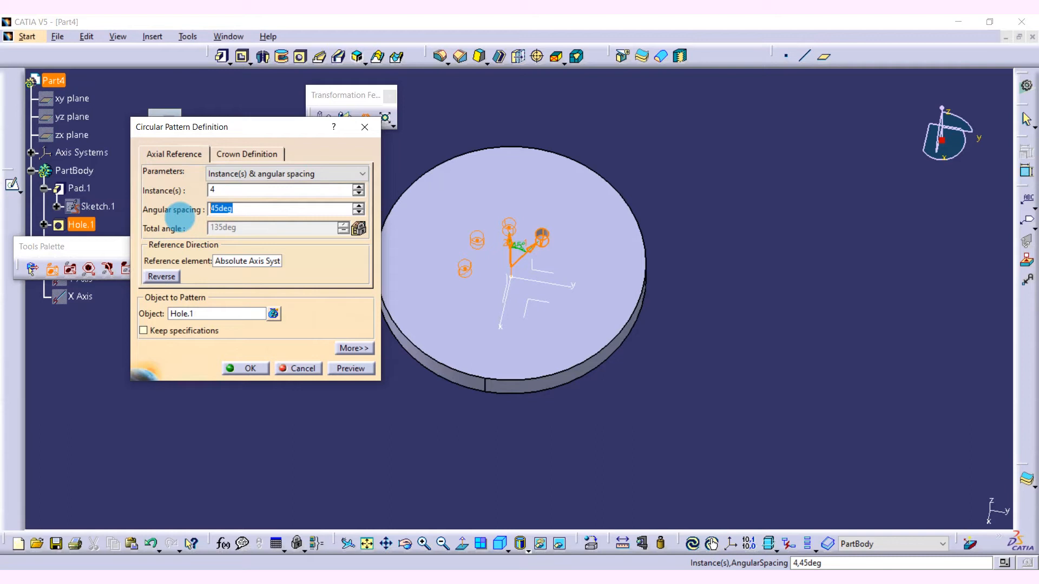
click(349, 369)
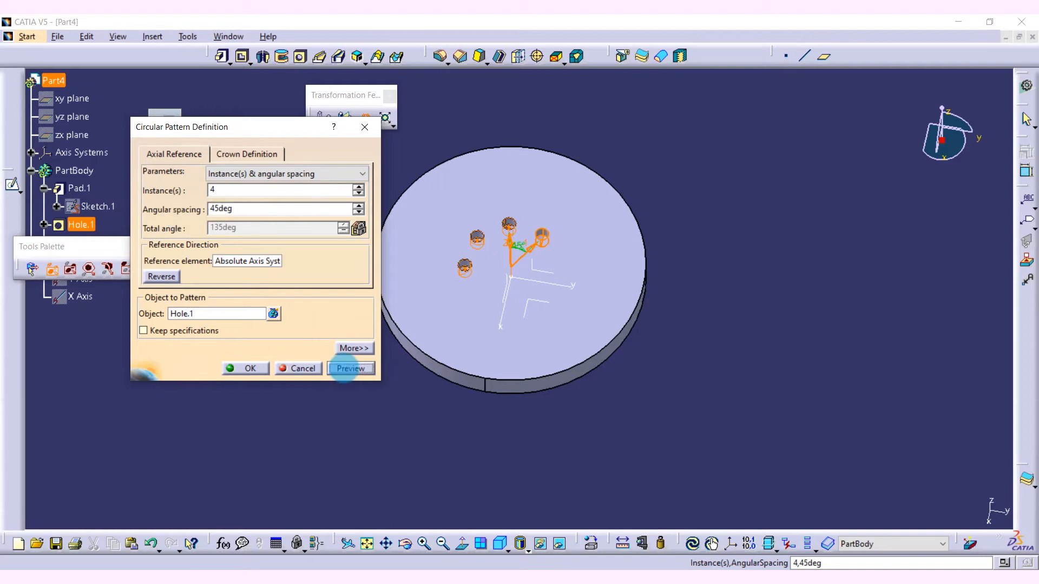
- Define the pattern's crown with 3 circles at 20 mm circle spacing, preview it and create the circular pattern
click(228, 153)
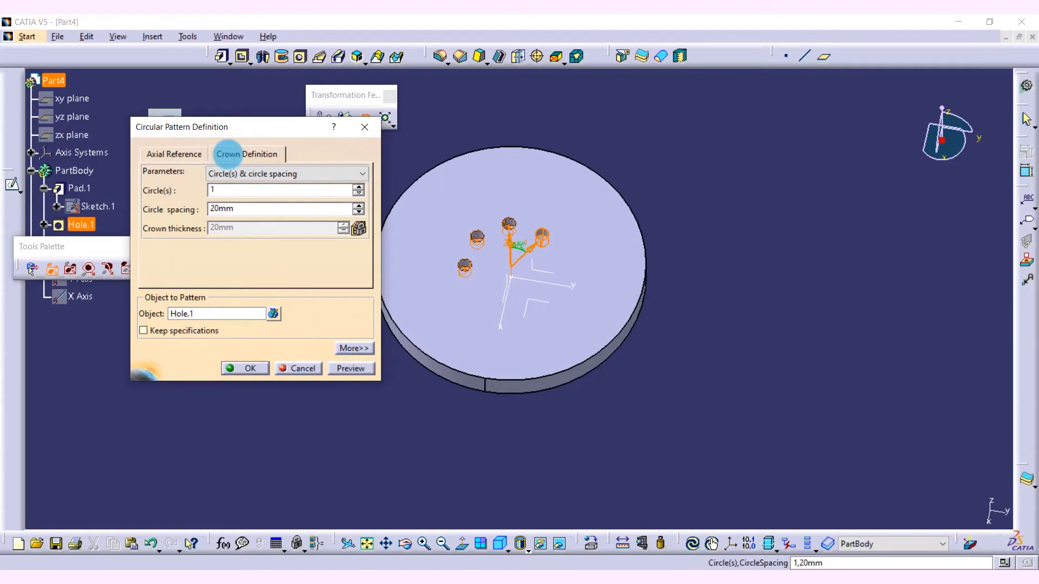
double_click(211, 191)
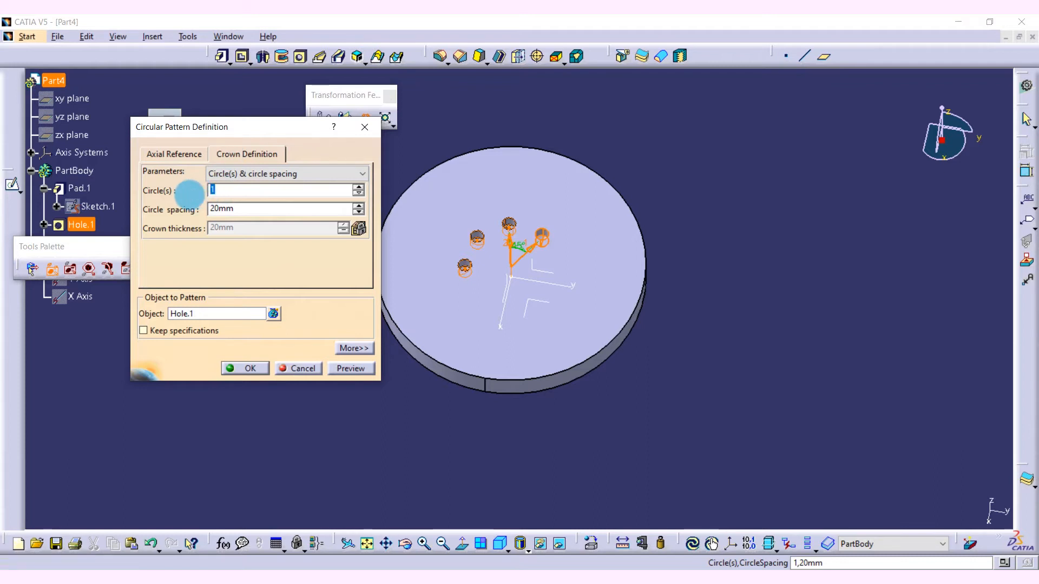
double_click(200, 209)
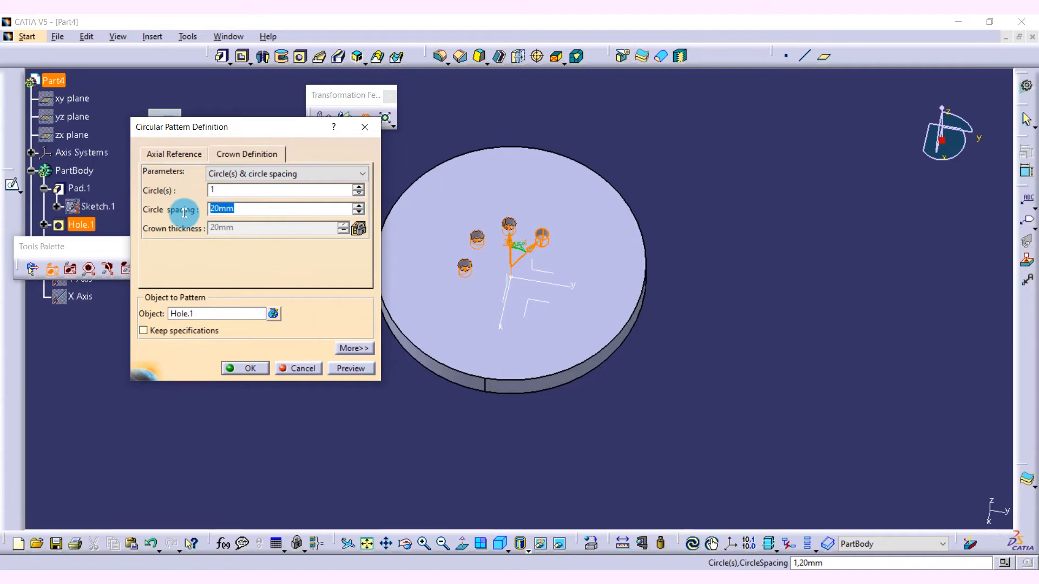
click(347, 368)
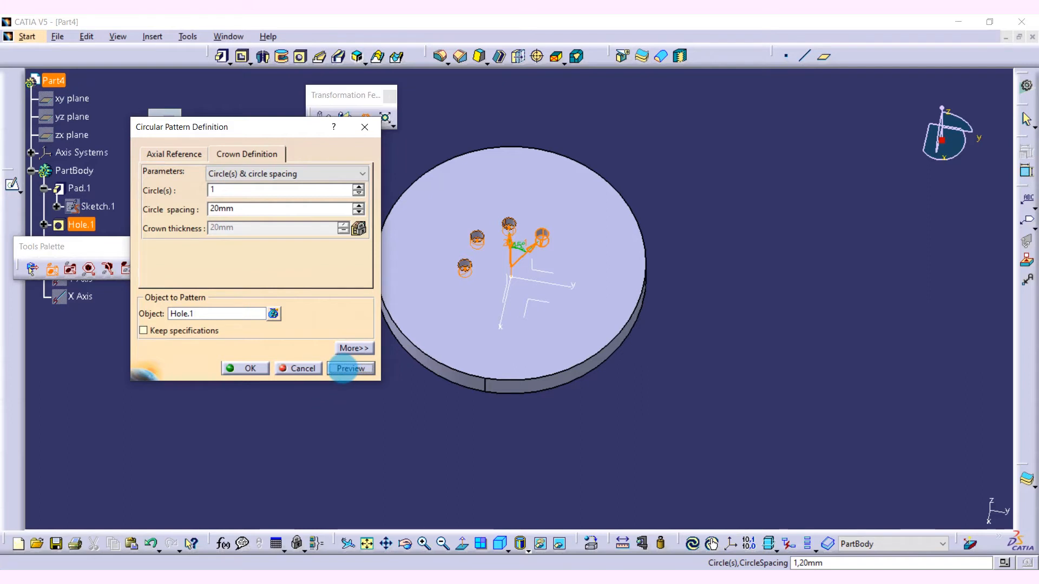
click(358, 186)
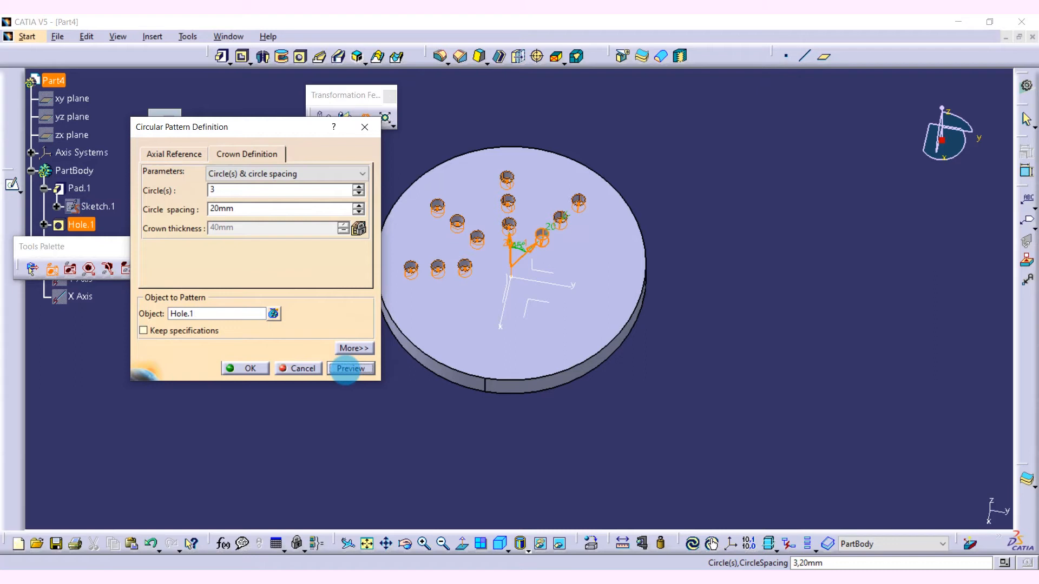
click(245, 368)
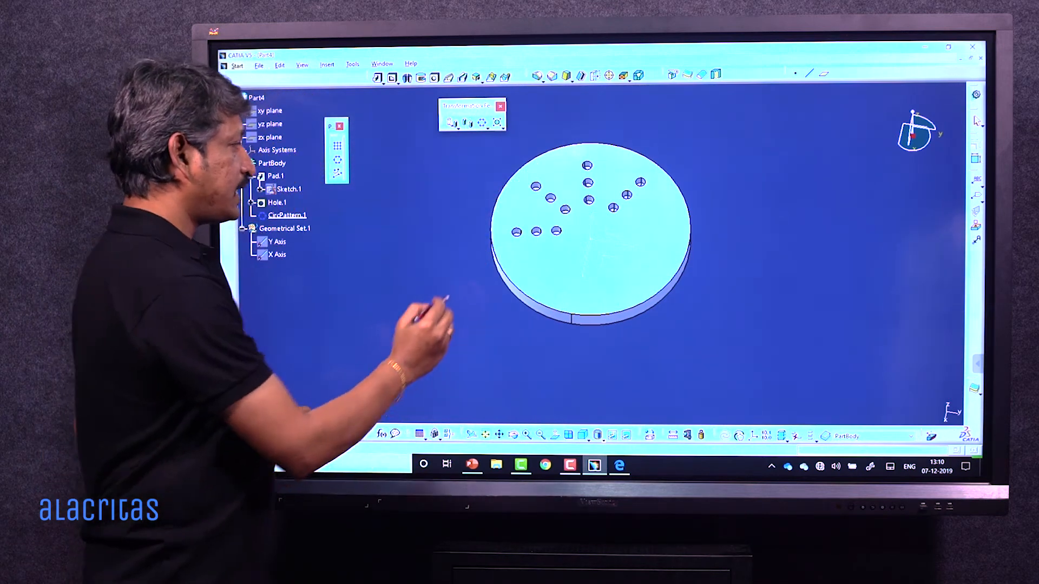
- Edit the circular pattern to exclude the second and third holes of the middle circle, then preview and apply the change
double_click(536, 231)
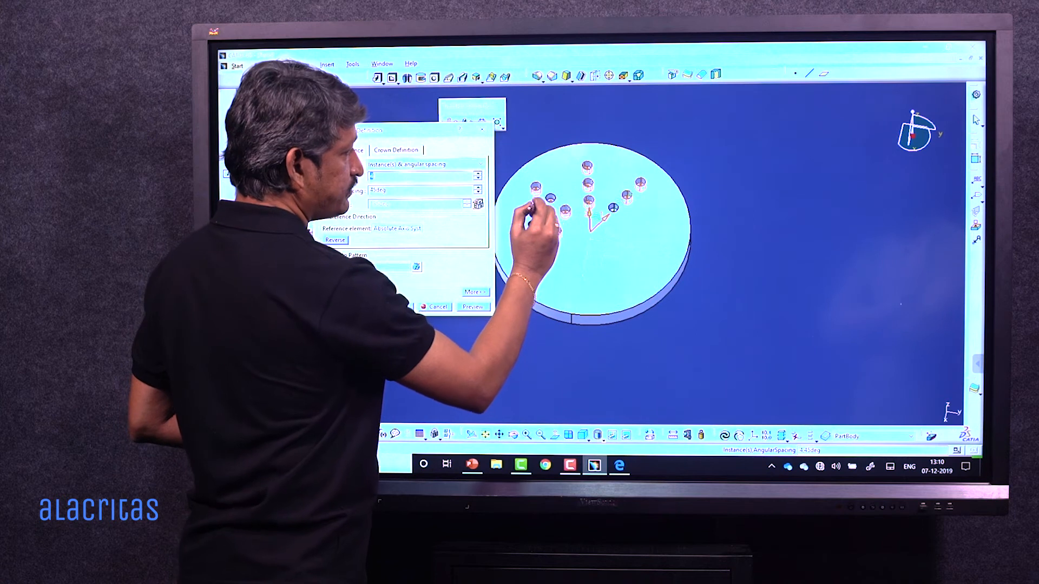
click(567, 195)
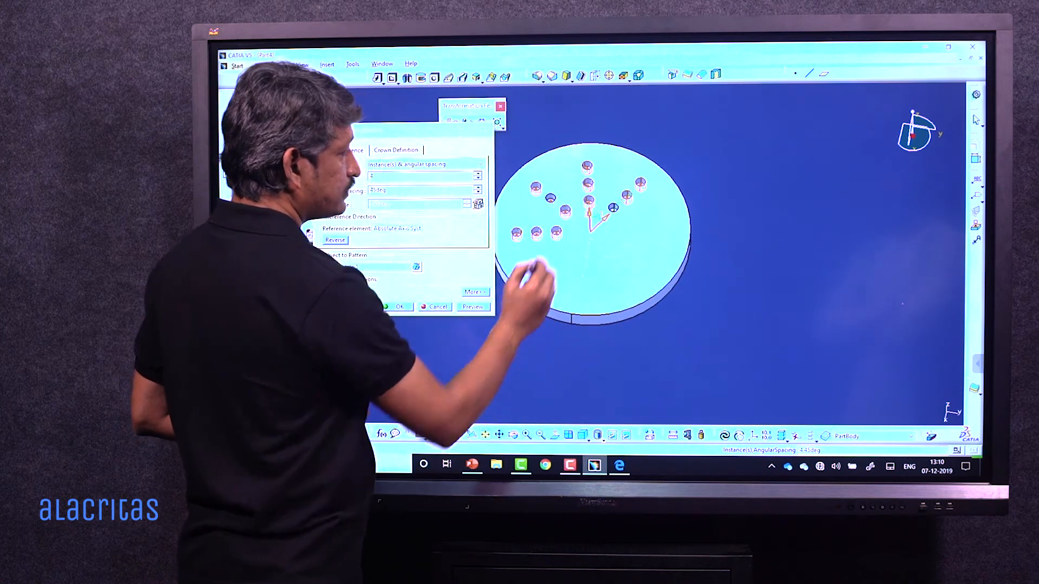
click(587, 185)
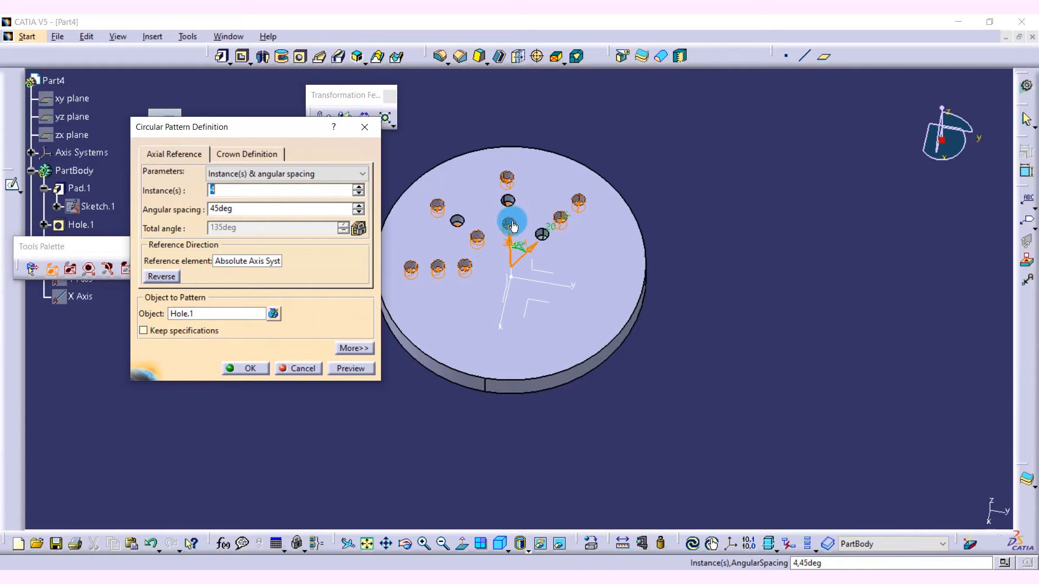
click(323, 361)
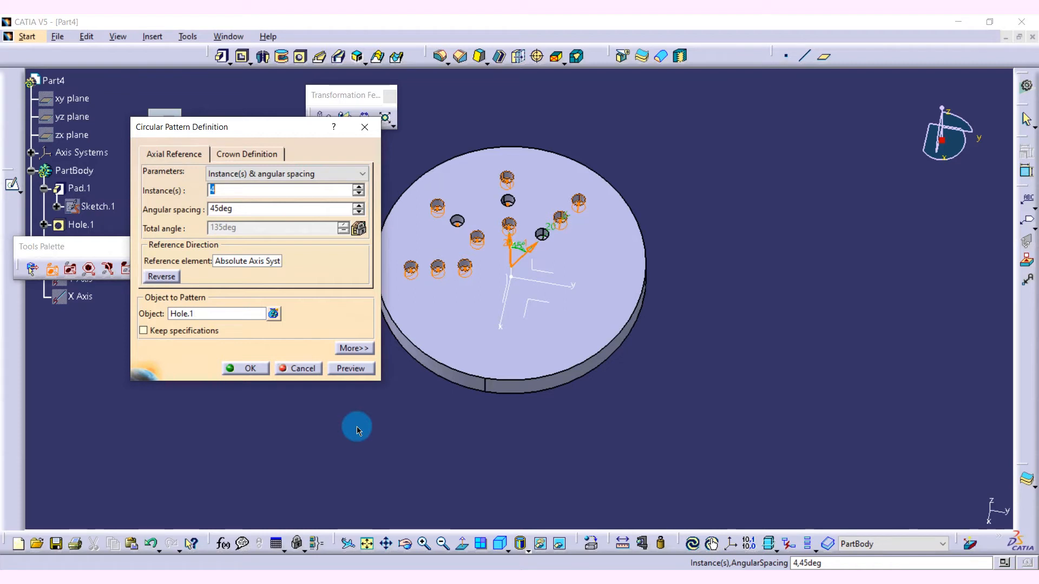
click(345, 367)
click(246, 368)
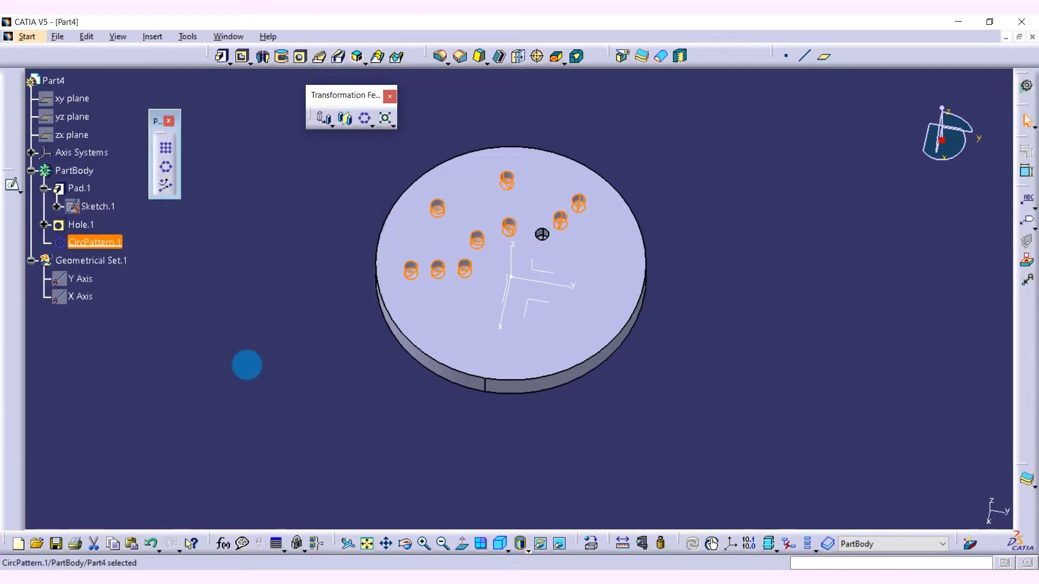
- Delete the circular hole pattern from the disc
click(235, 420)
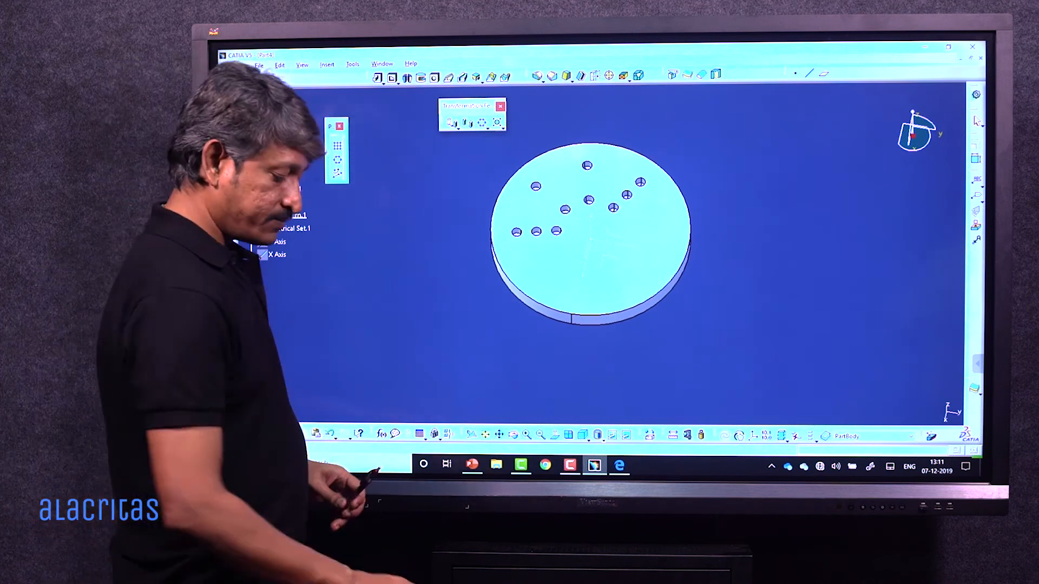
click(292, 215)
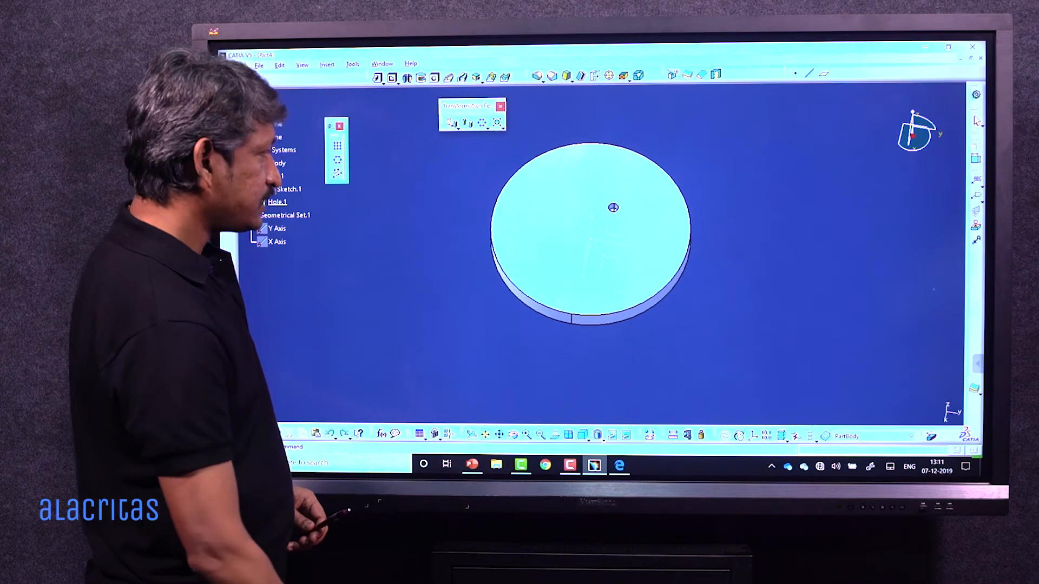
- Create an On surface point in the upper-left area of the disc's top face, about 74 mm from its middle
middle_drag(503, 248, 584, 315)
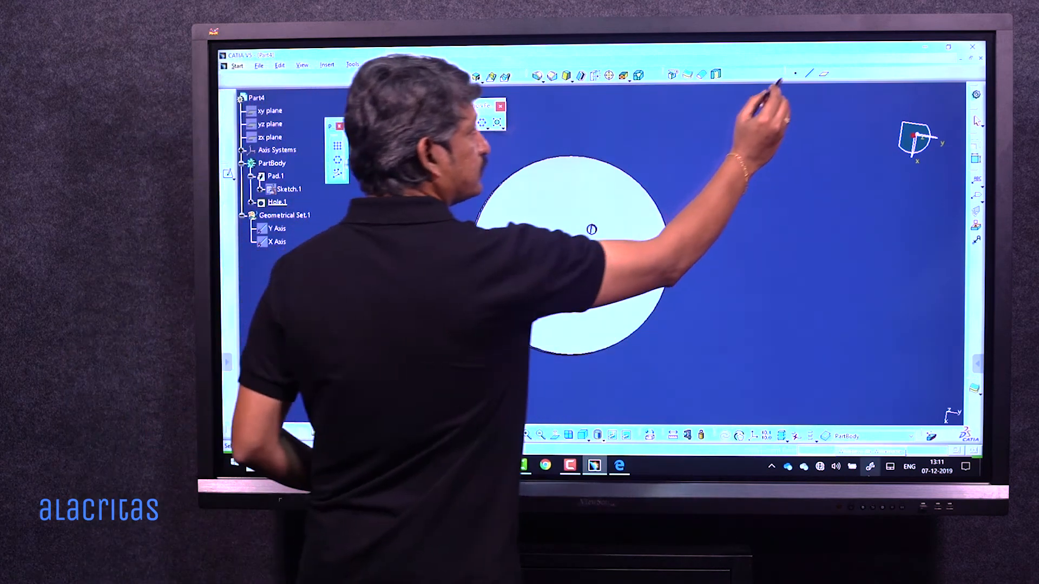
click(785, 56)
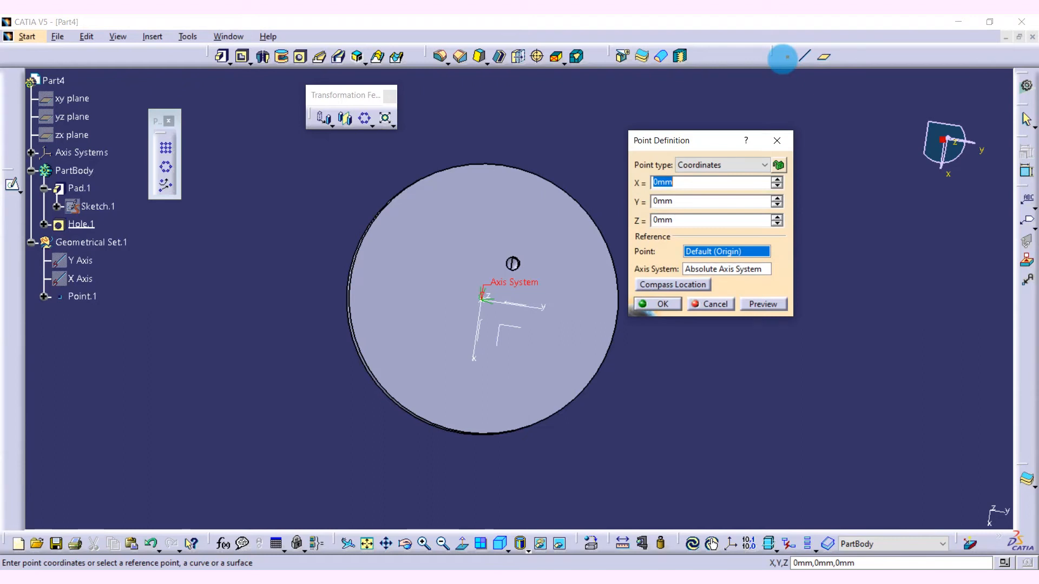
click(694, 164)
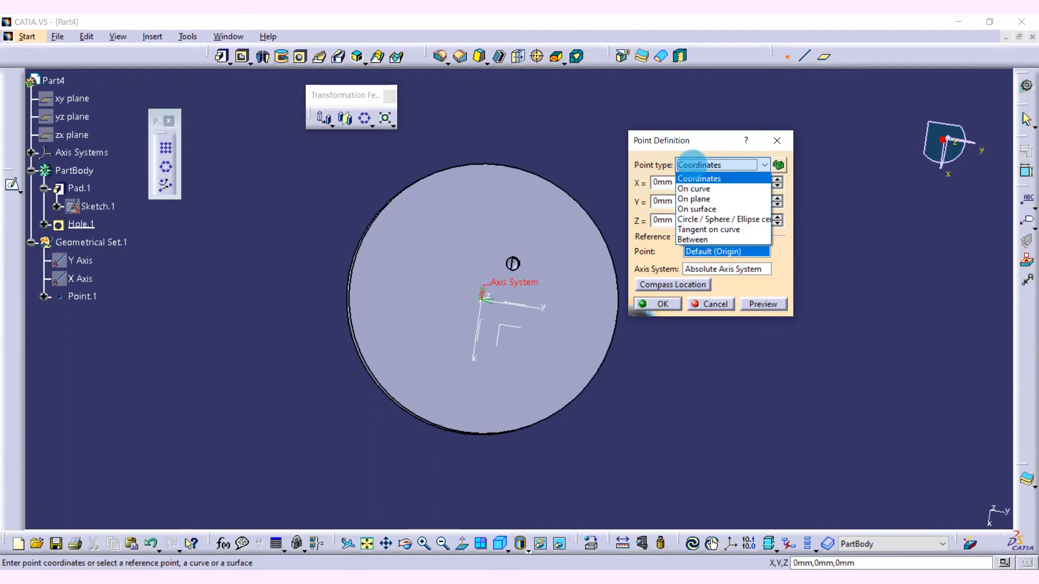
click(697, 209)
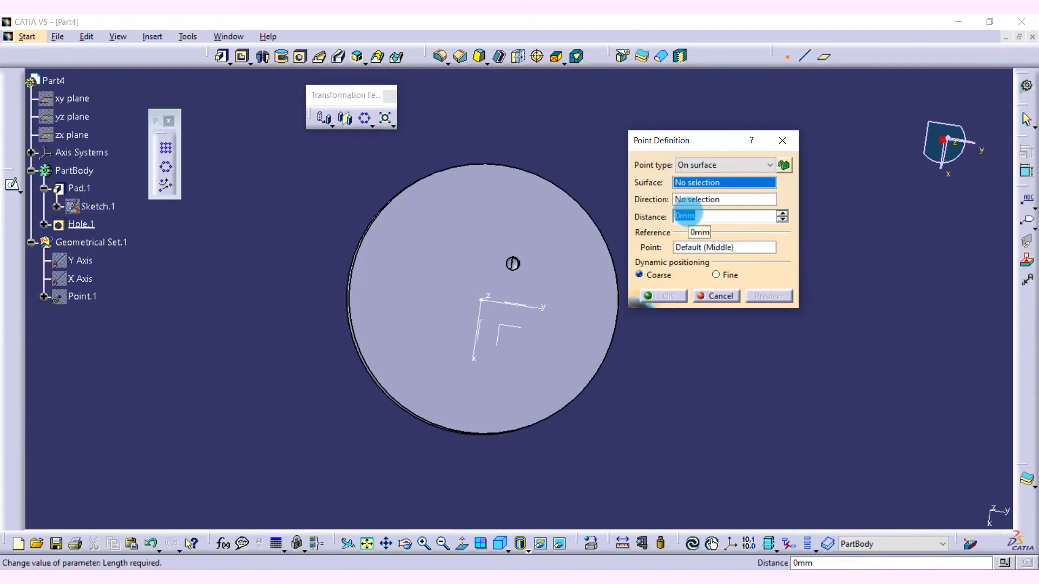
click(410, 219)
click(417, 223)
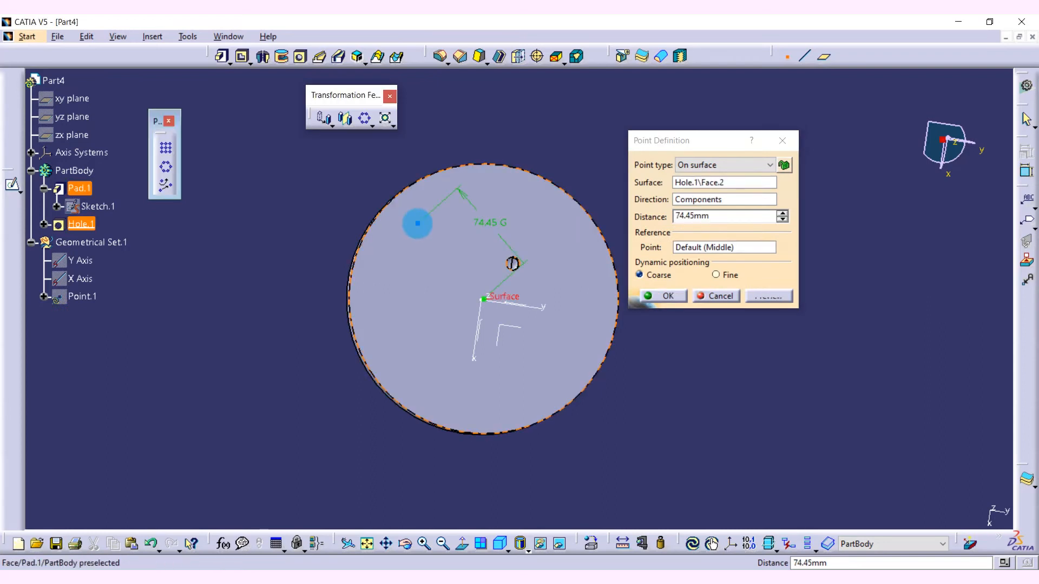
click(664, 296)
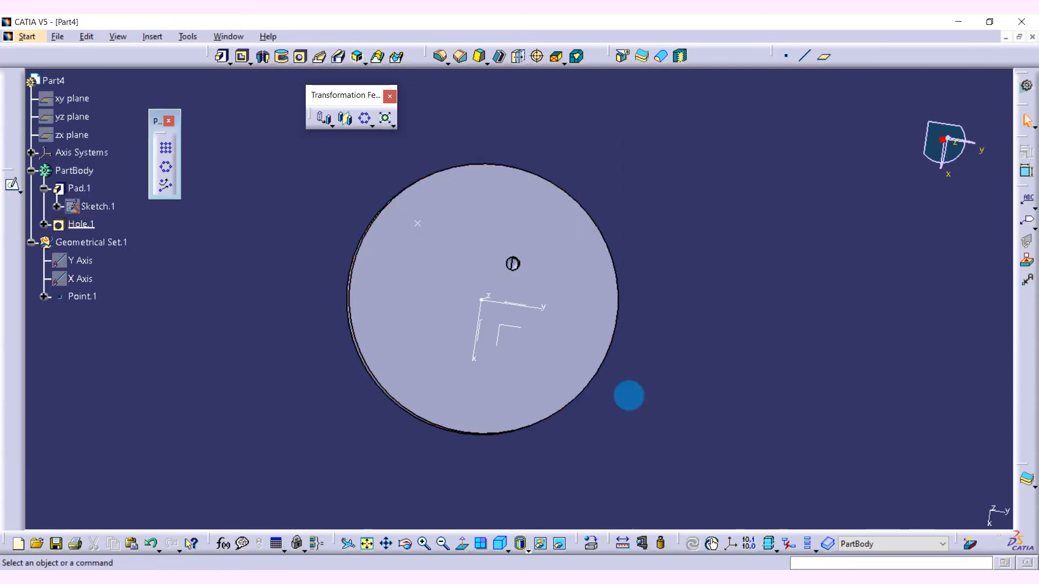
- Create two more points on the disc's top face, one at the lower left and one at the lower right about 63 mm from the middle
click(784, 56)
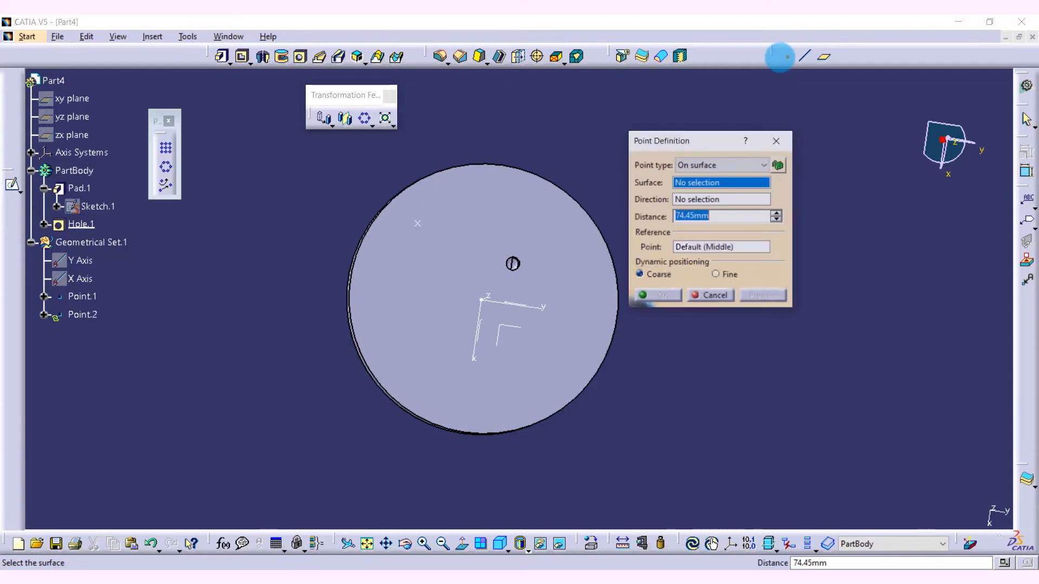
click(526, 223)
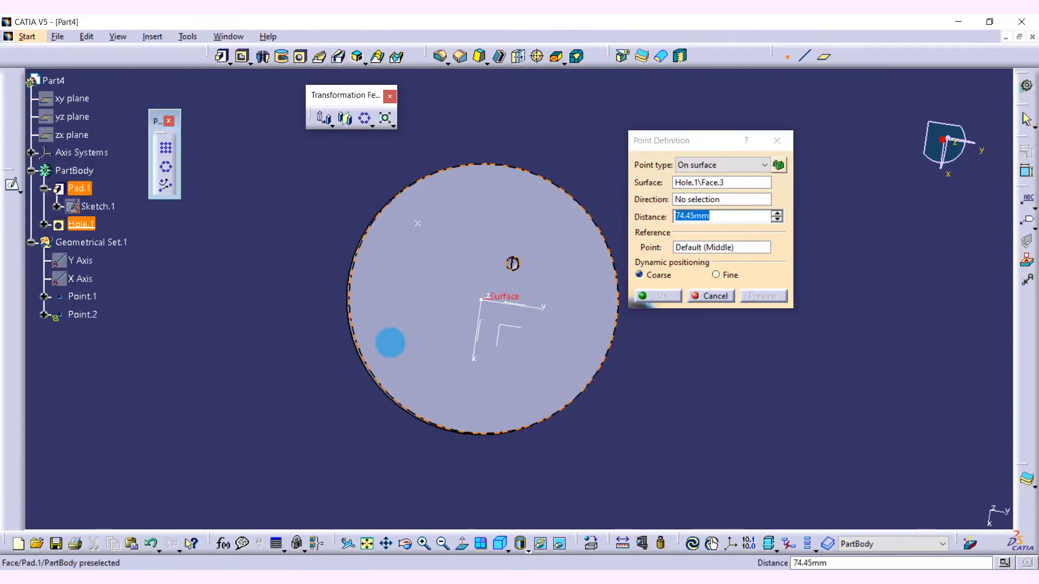
click(659, 295)
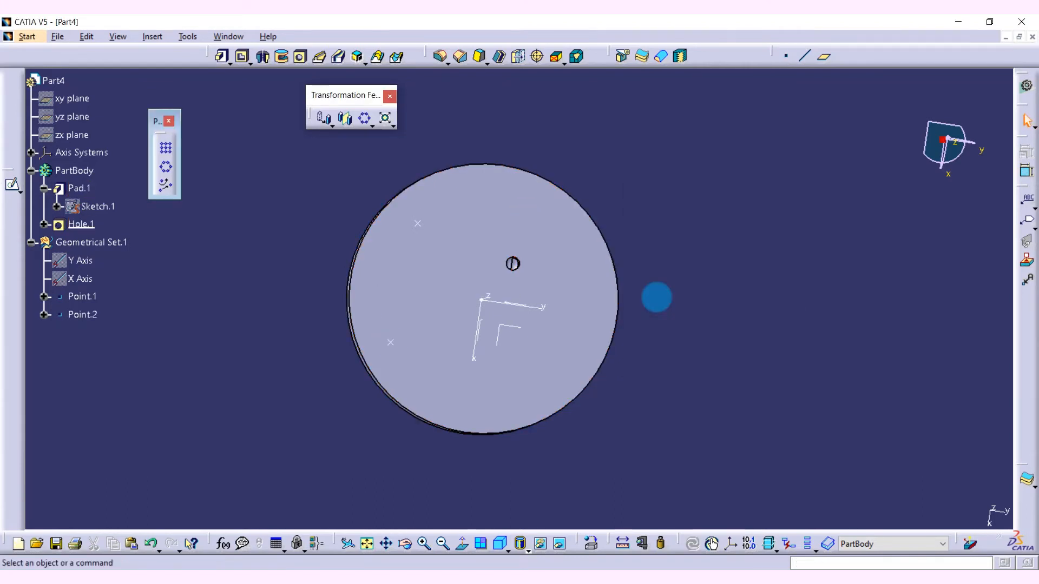
click(788, 56)
click(534, 225)
click(543, 358)
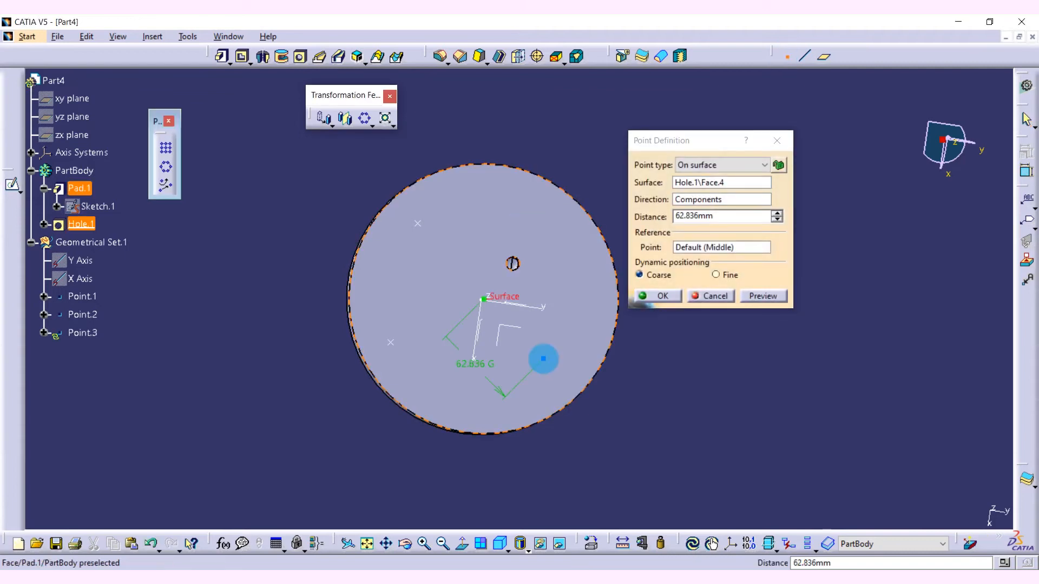
click(658, 295)
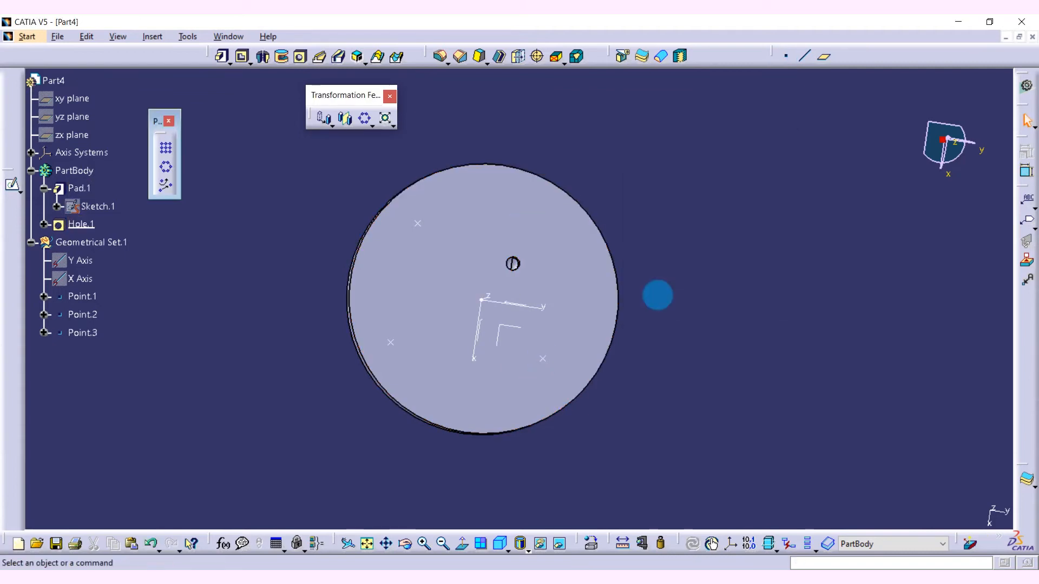
- Create a fourth point on the disc's top face, a short distance left of the disc's centre
click(787, 56)
click(438, 300)
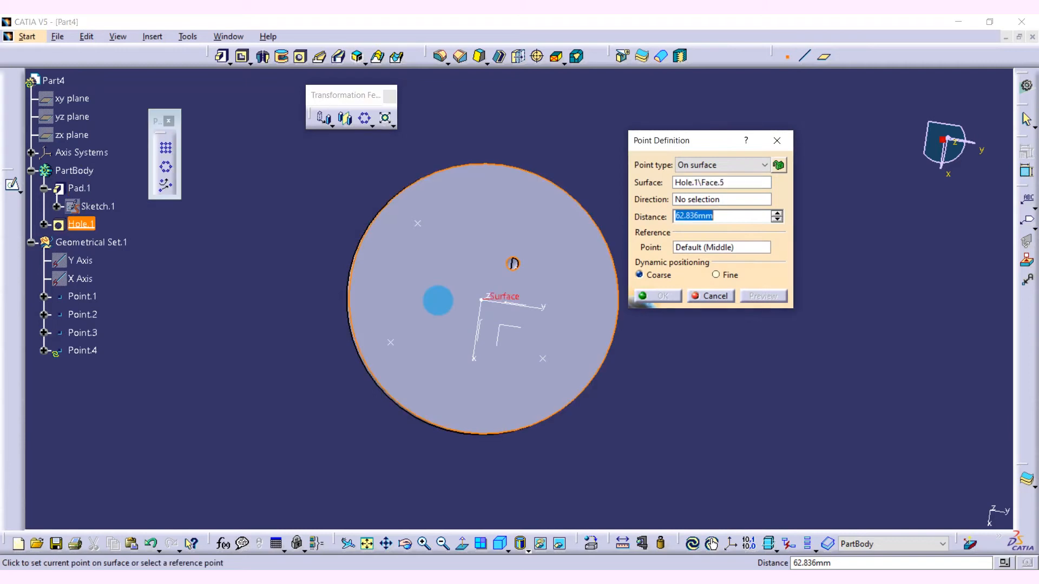
click(449, 292)
click(653, 292)
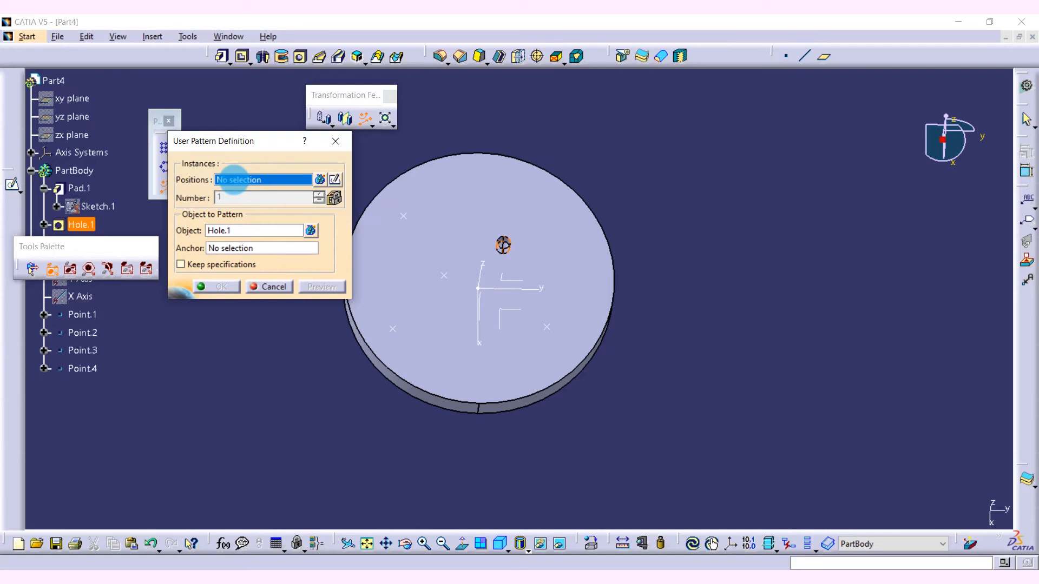
- Create a user pattern of the hole on the disc using the four points on its top face as positions
click(321, 180)
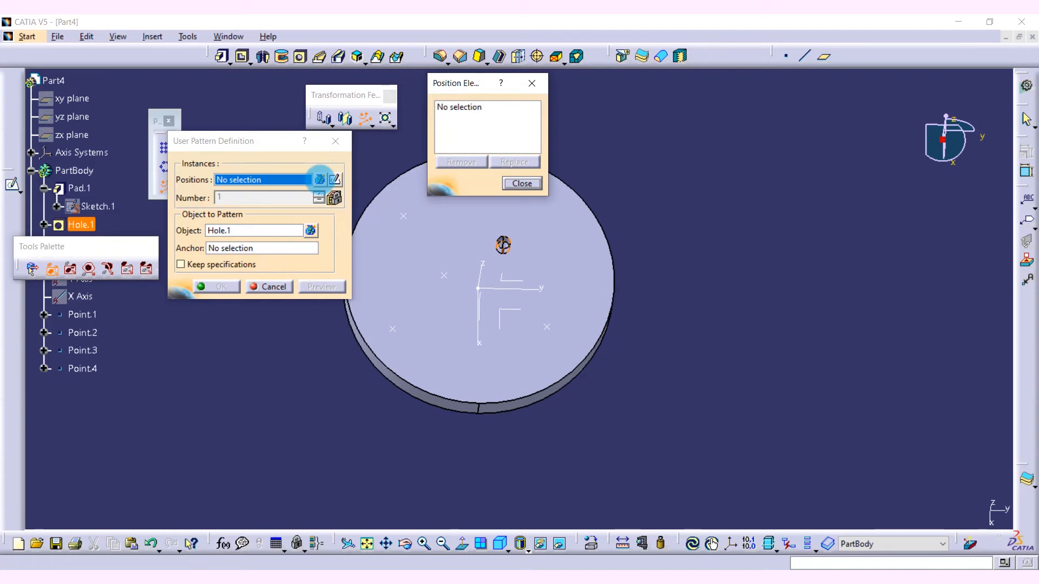
click(81, 314)
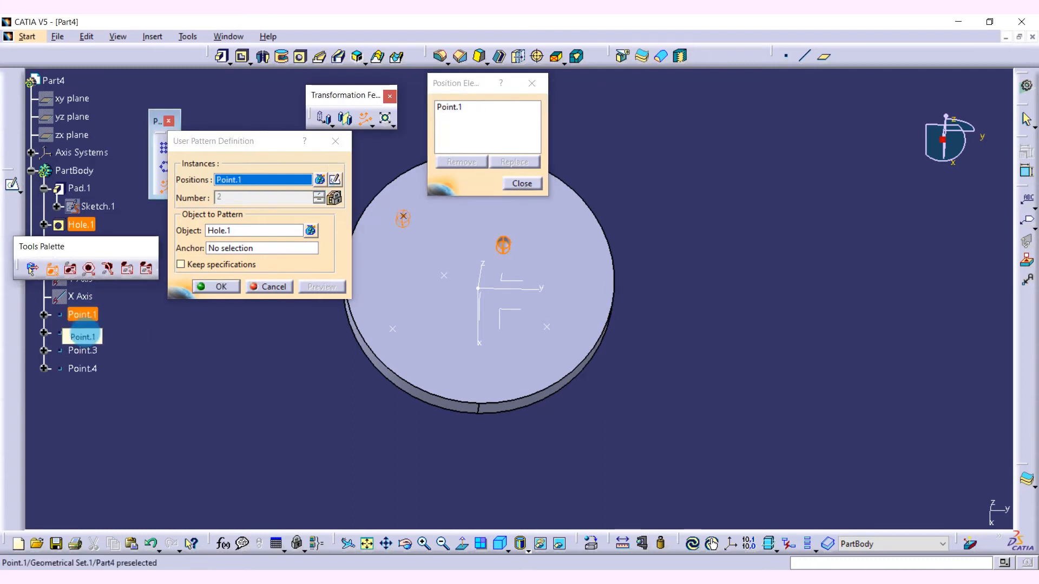
click(83, 351)
click(83, 333)
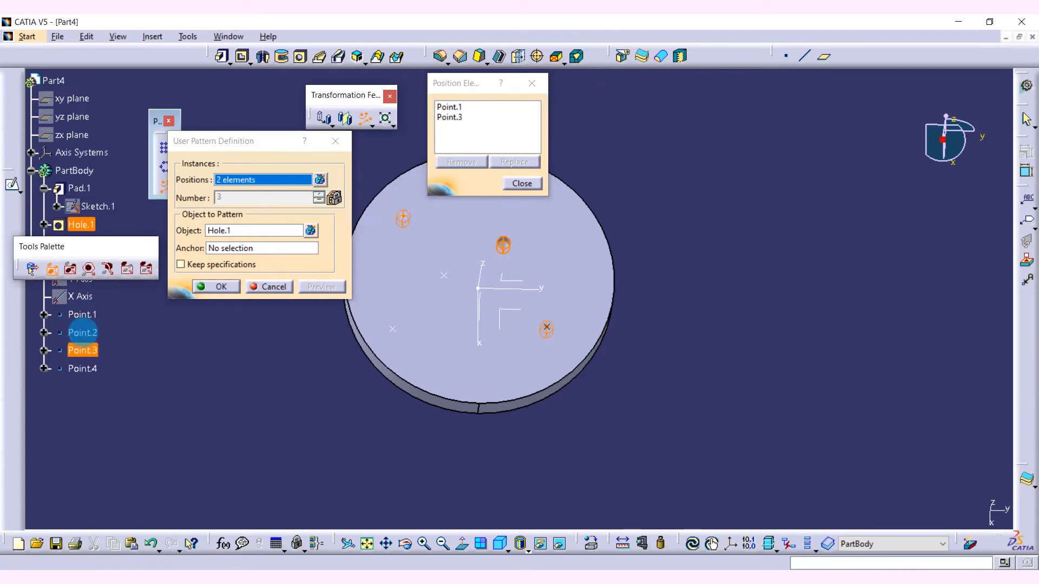
click(82, 368)
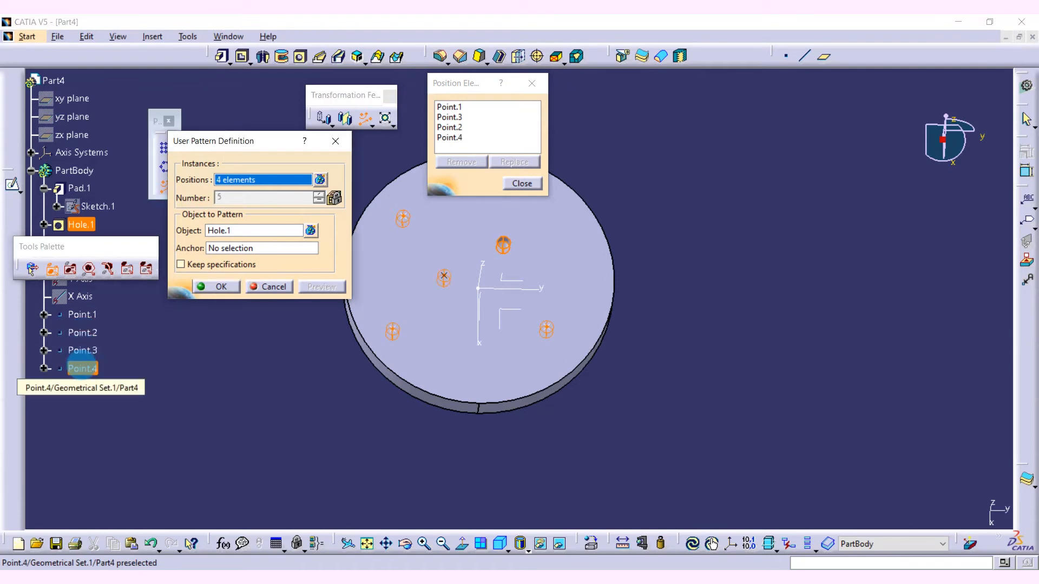
click(514, 183)
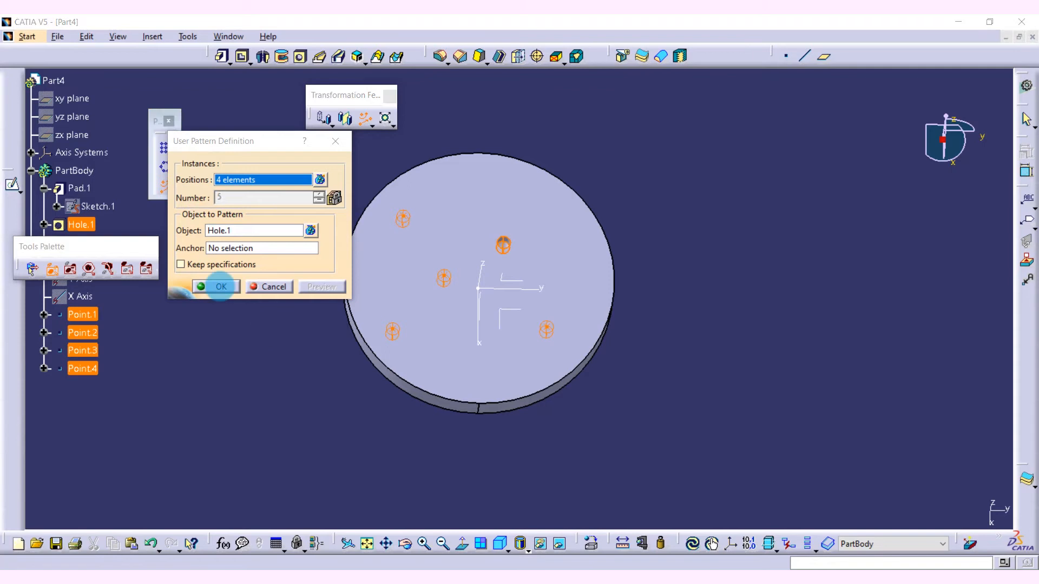
click(218, 287)
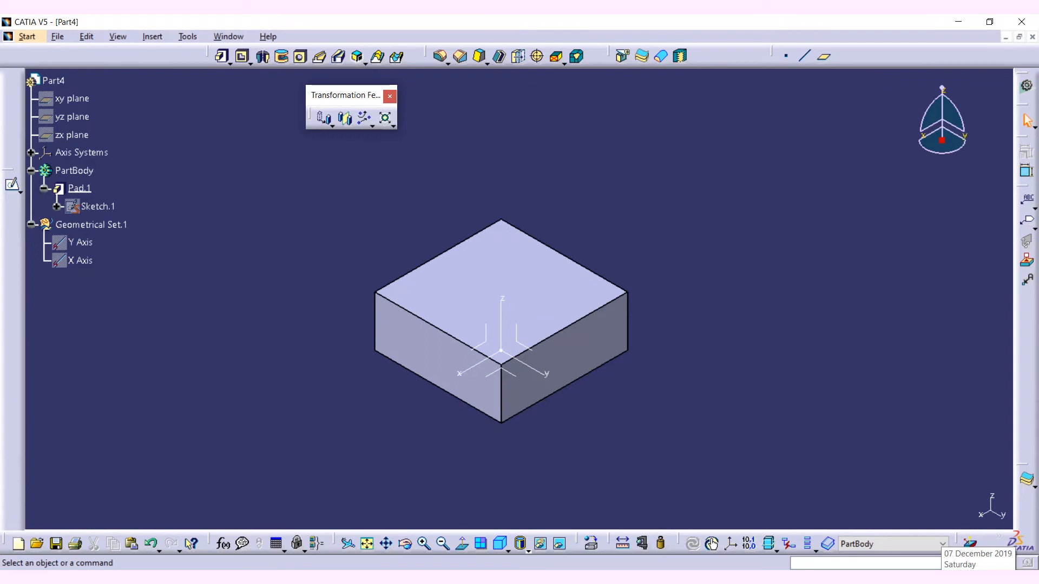
- Try scaling the block by a ratio of 1.5 about the absolute axis system, and undo that scaling
click(385, 118)
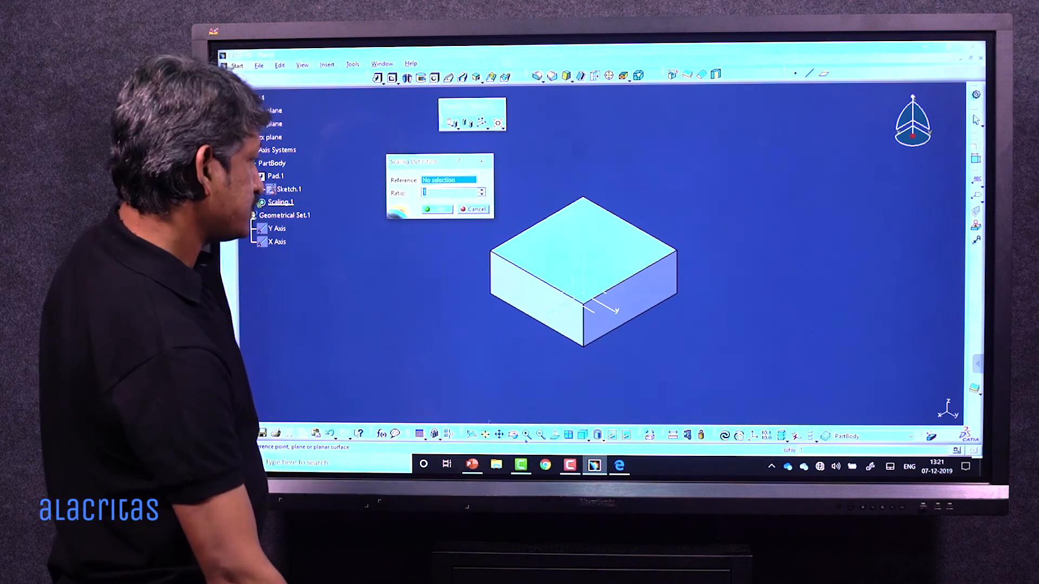
click(588, 297)
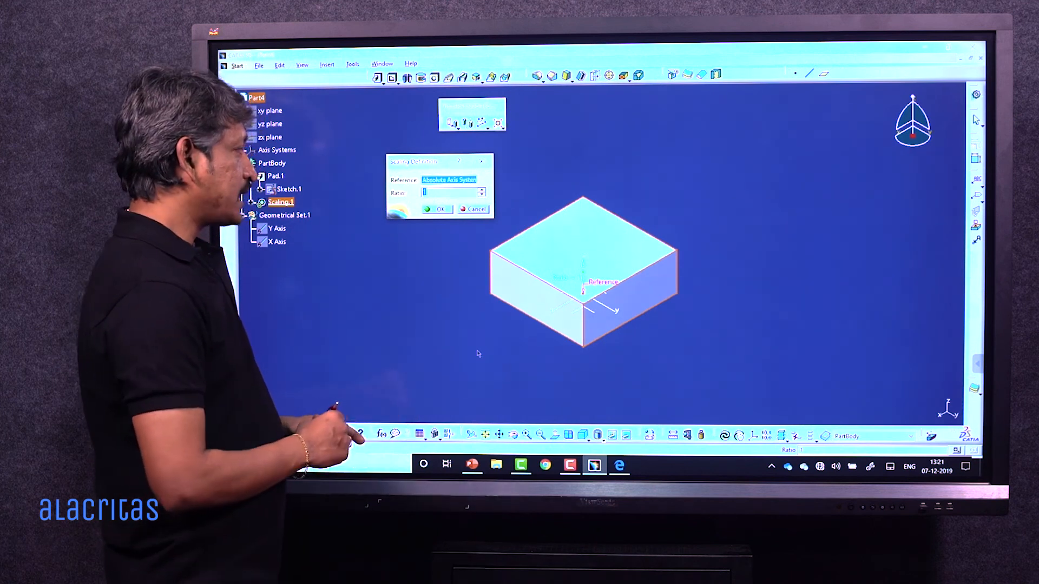
click(423, 192)
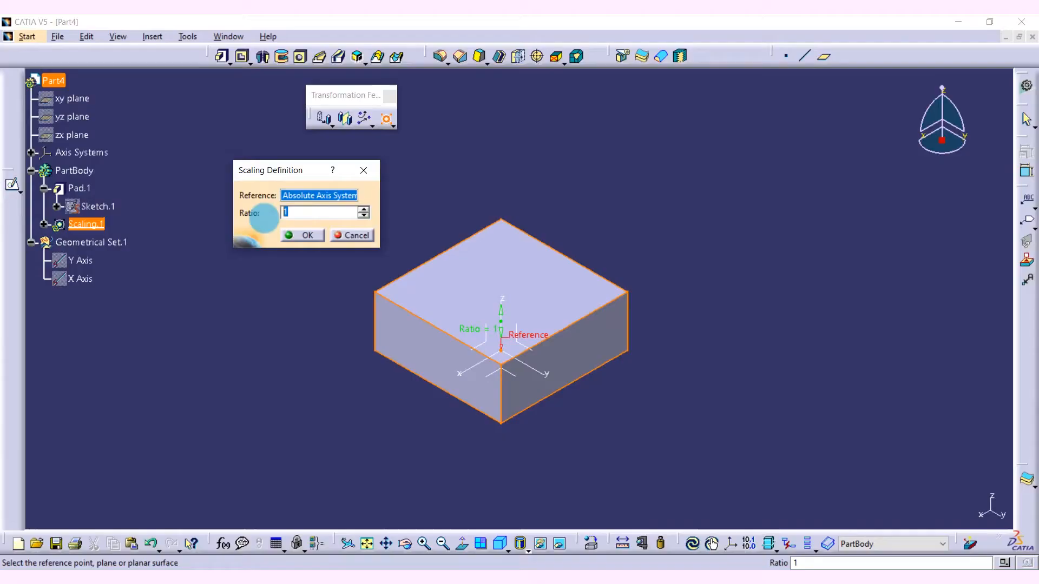
text(1.5)
click(301, 235)
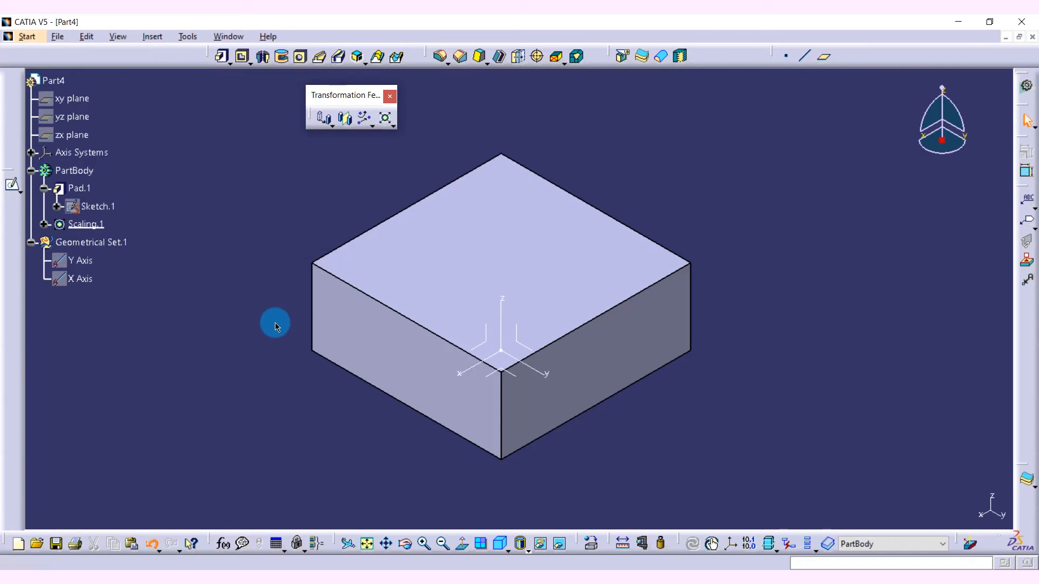
key(ctrl+z)
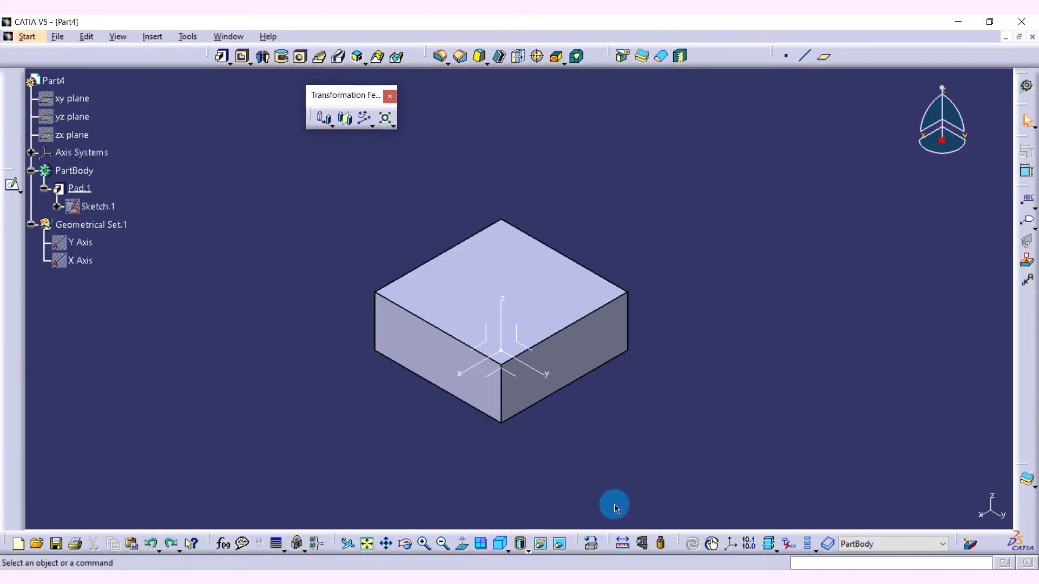
- Measure the lengths of the unscaled block's two front bottom edges without keeping the measurements
click(643, 544)
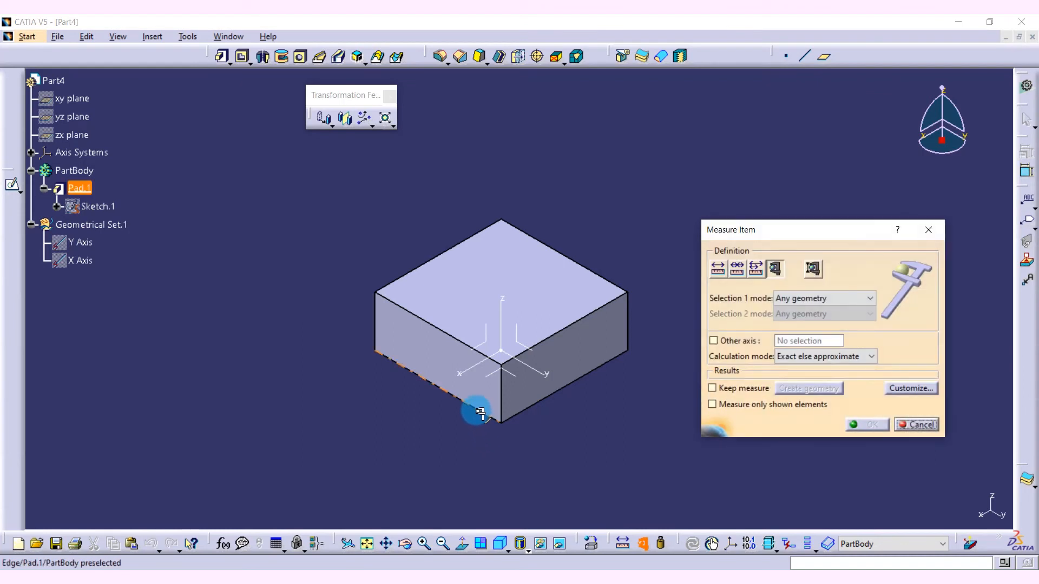
click(476, 409)
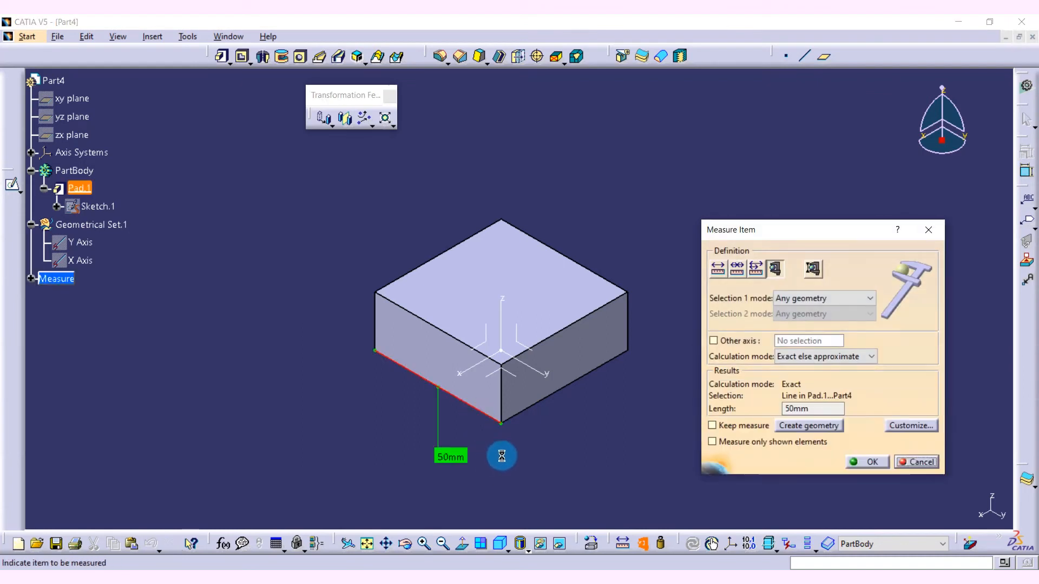
click(548, 399)
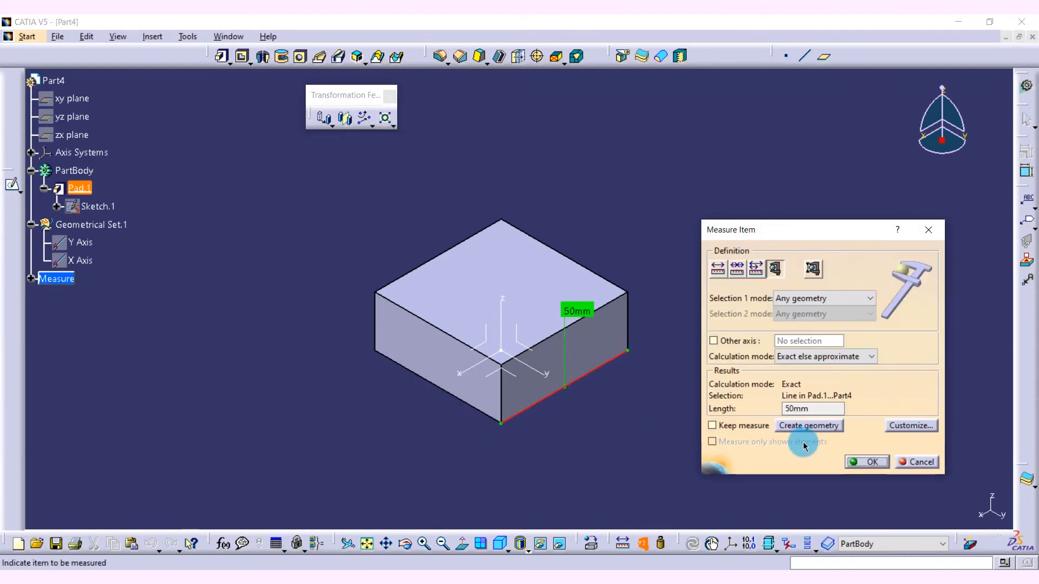
click(915, 462)
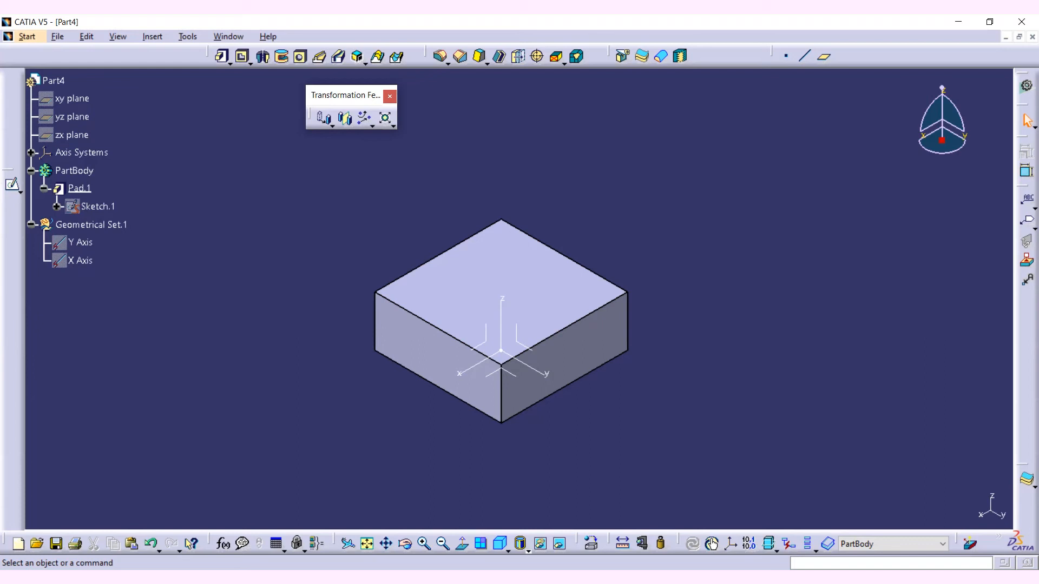
- Scale the block by a ratio of 1.5 with the absolute axis system as the reference
click(385, 118)
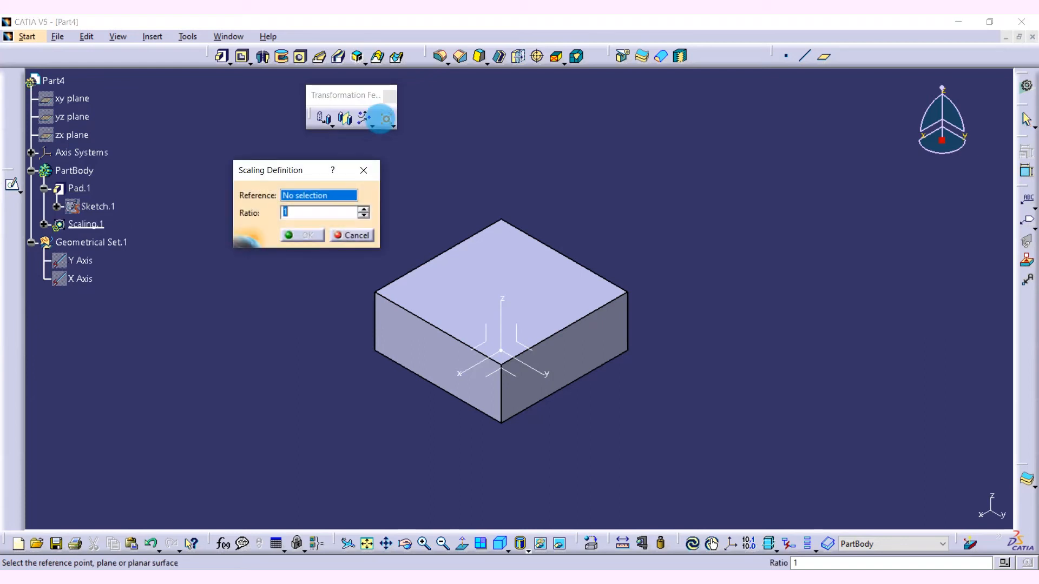
click(498, 349)
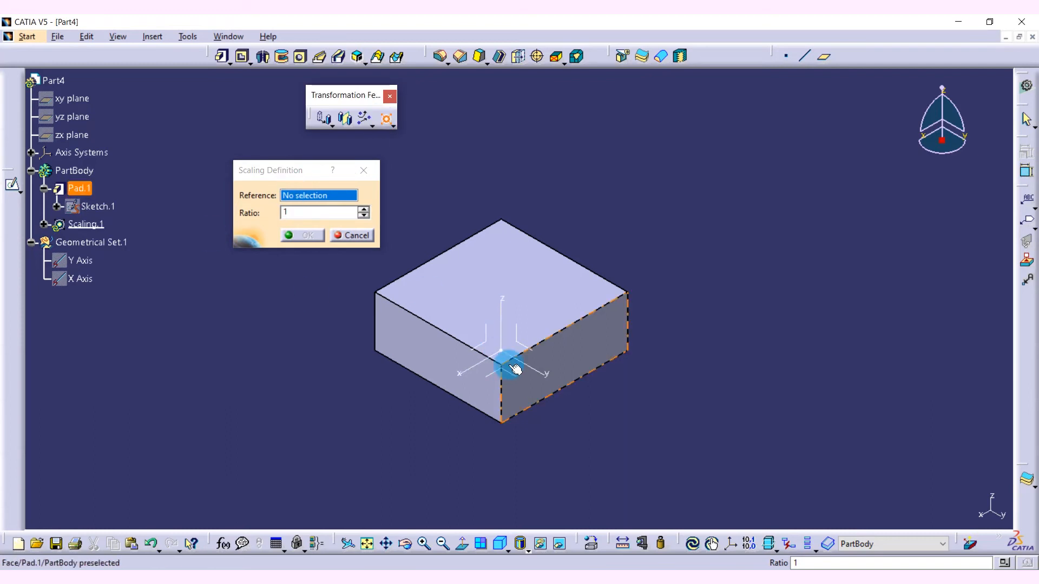
click(499, 346)
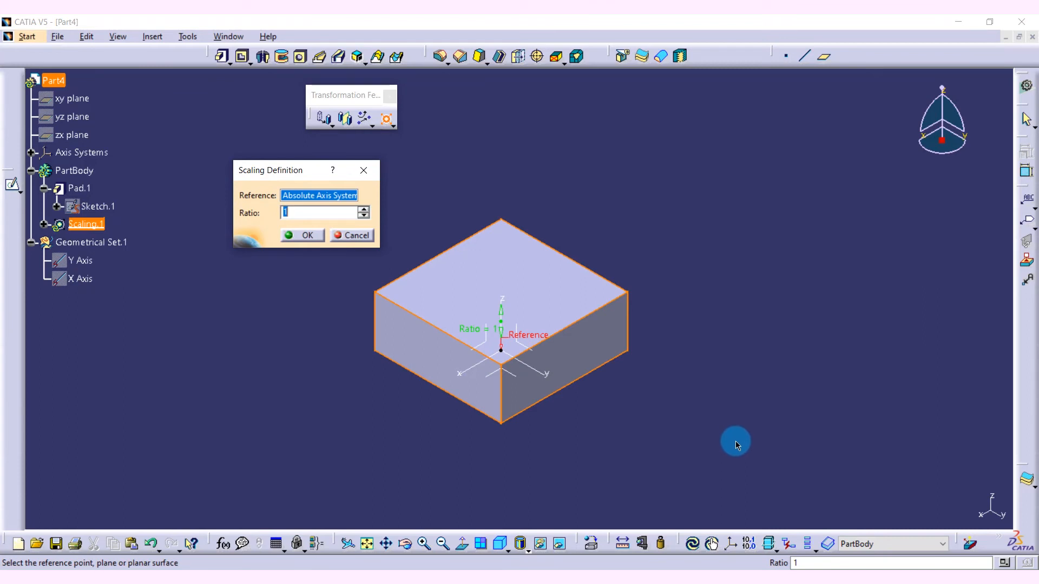
text(1.5)
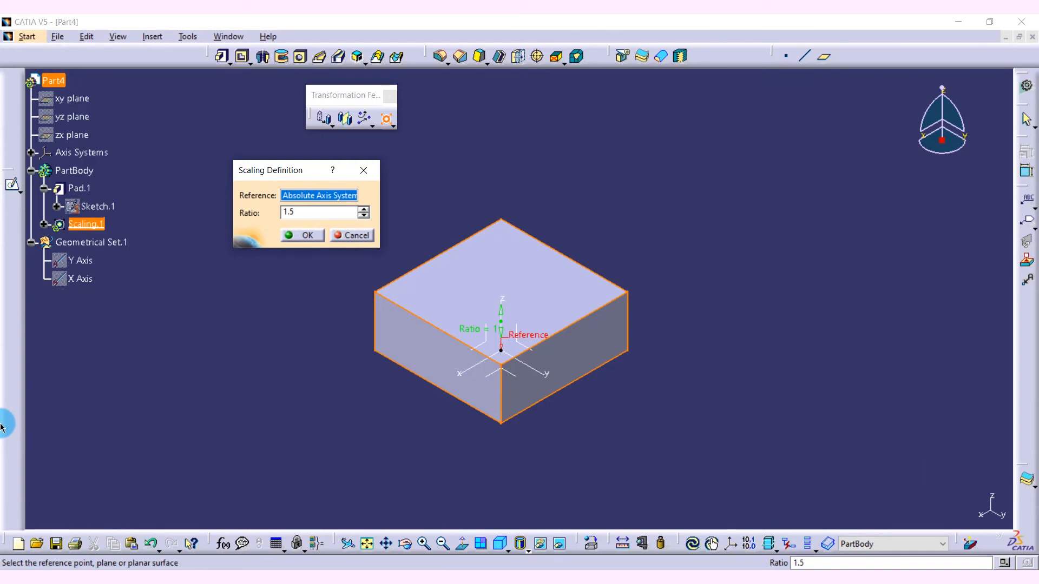
click(308, 234)
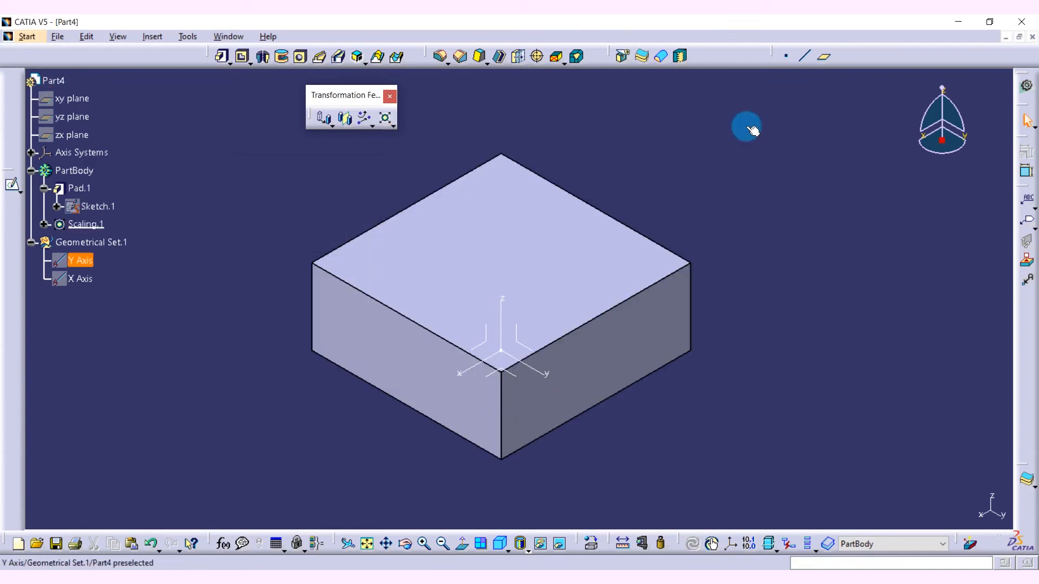
- Measure the length of the enlarged block's front bottom edge on the x-axis side, without keeping the measurement
click(642, 544)
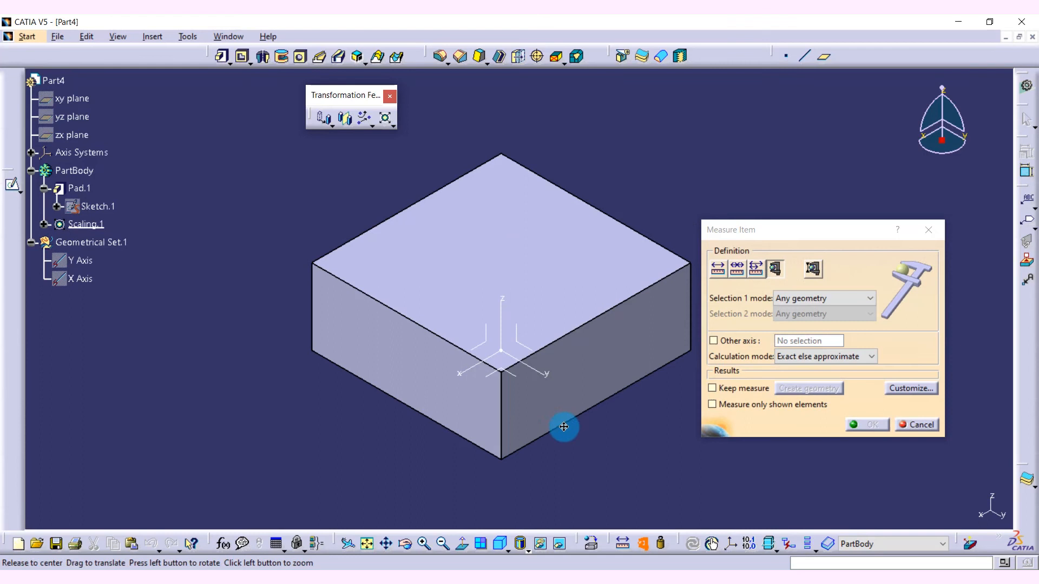
middle_drag(560, 430, 514, 421)
click(487, 406)
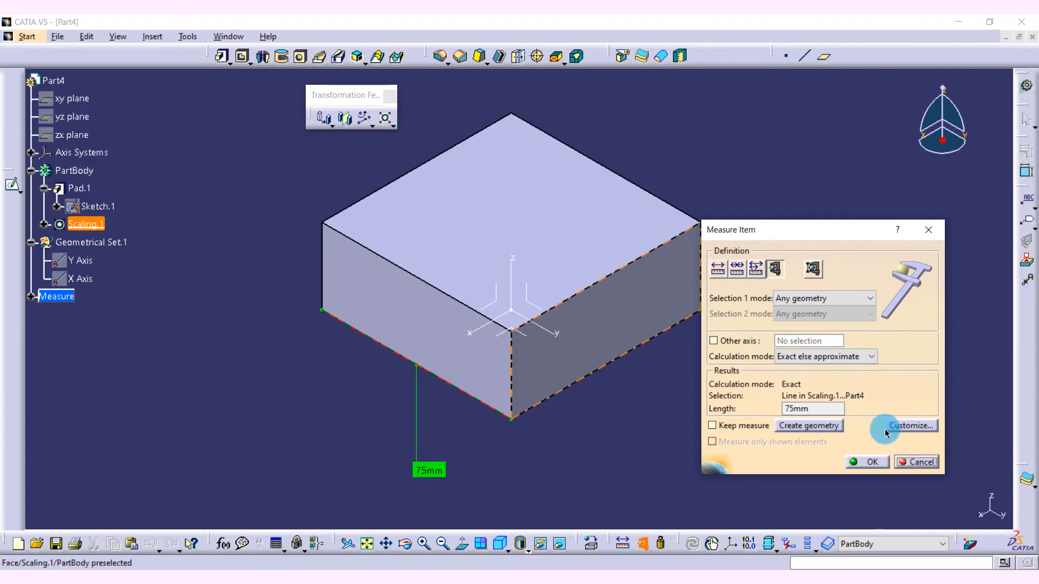
click(912, 461)
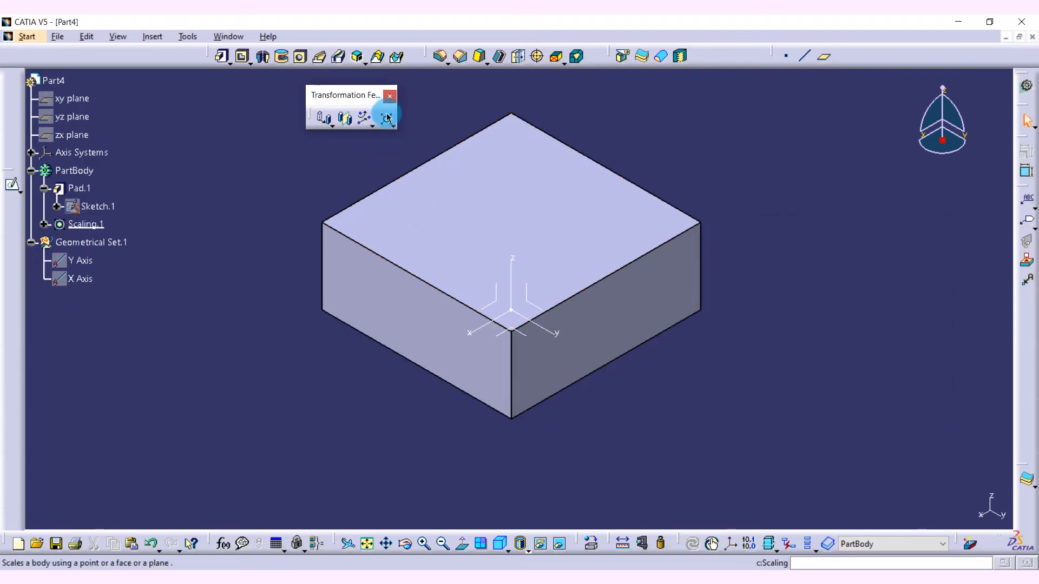
- Add a second scaling to the block with a ratio of 0.5 and the absolute axis system as the reference
click(384, 117)
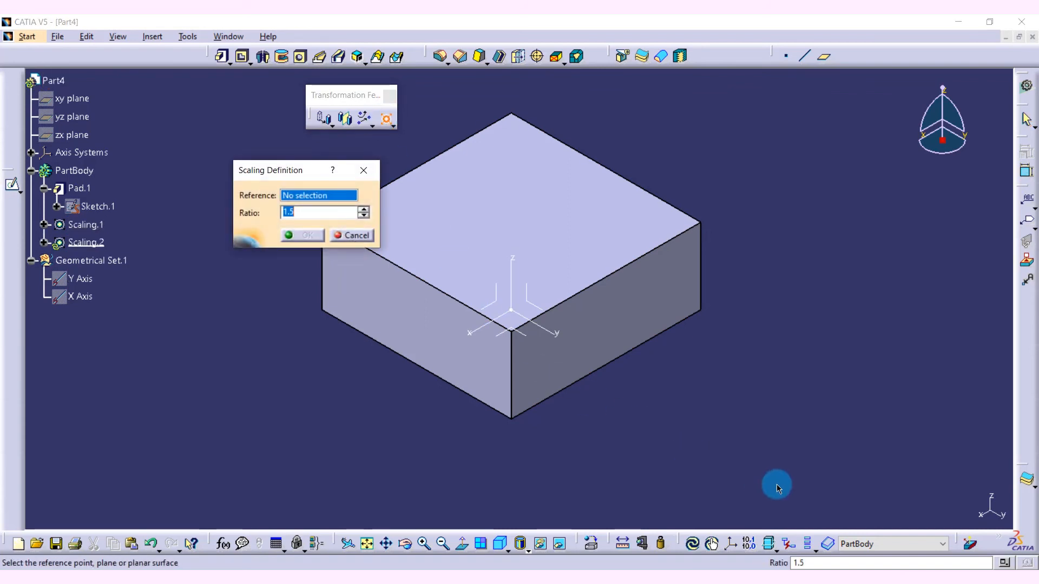
key(BackSpace)
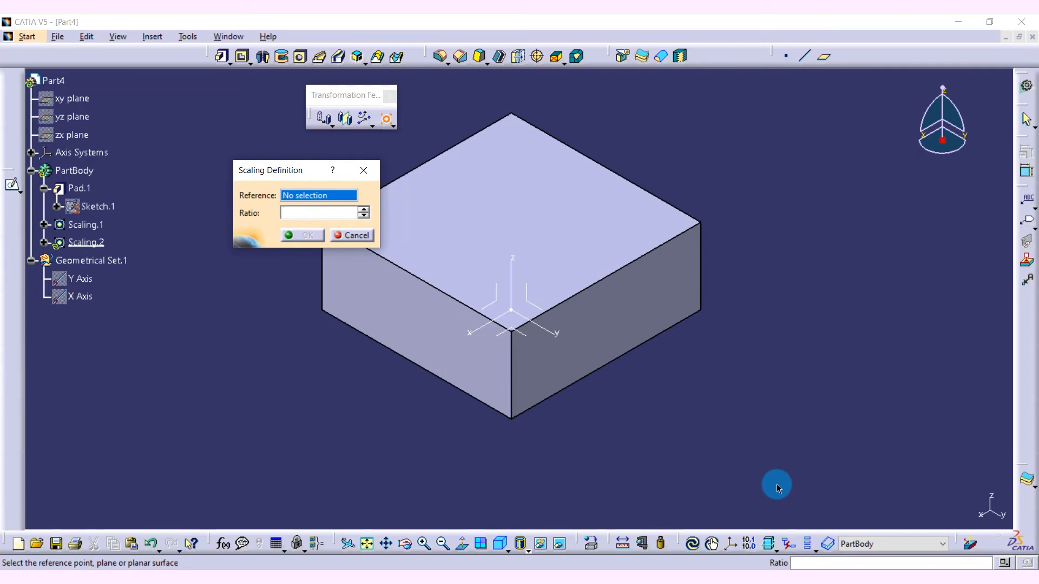
text(0.5)
click(508, 315)
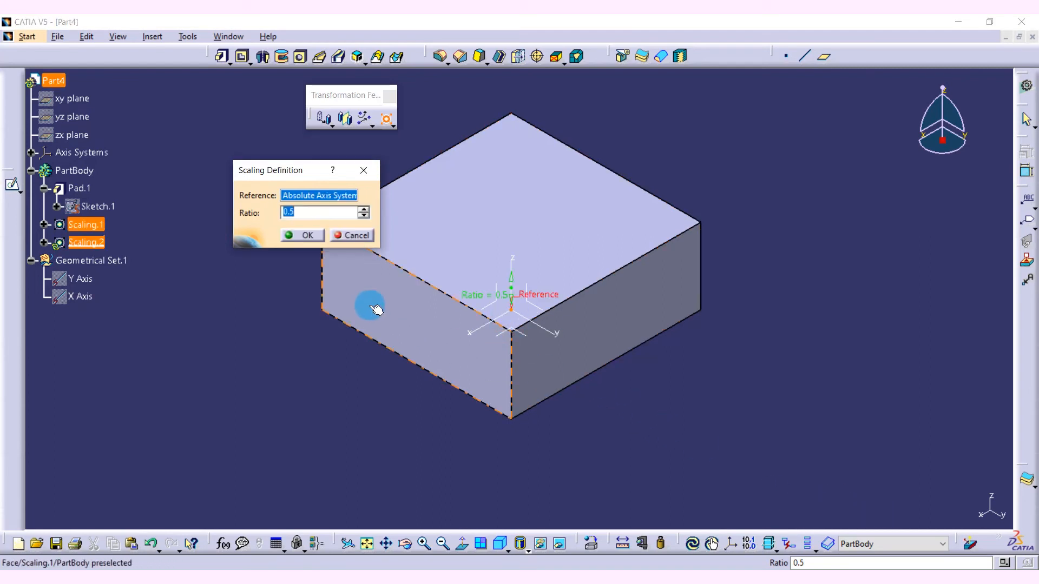
click(308, 235)
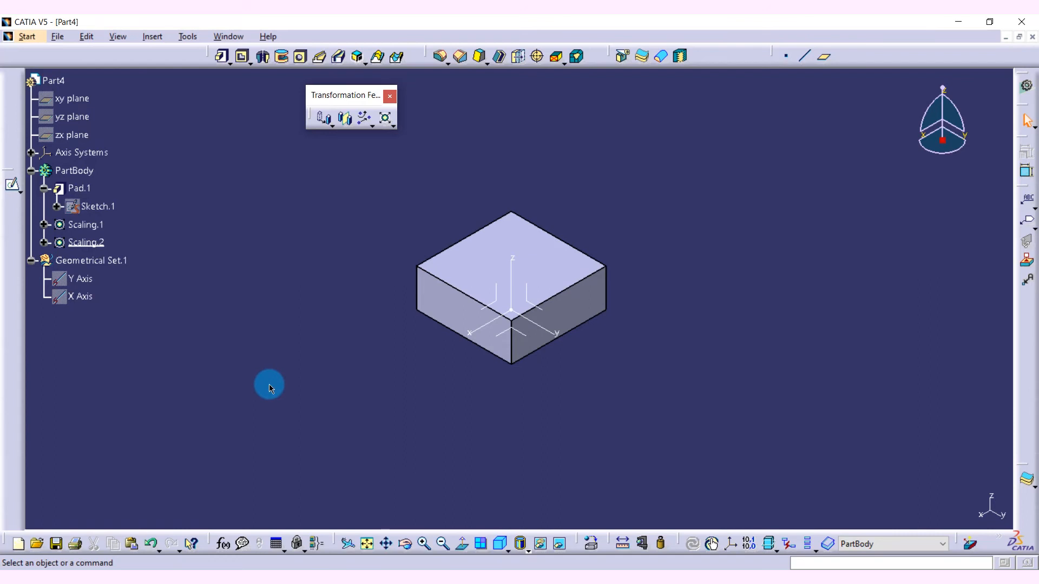
- Measure the same front bottom edge on the reduced block without keeping the measurement
click(642, 544)
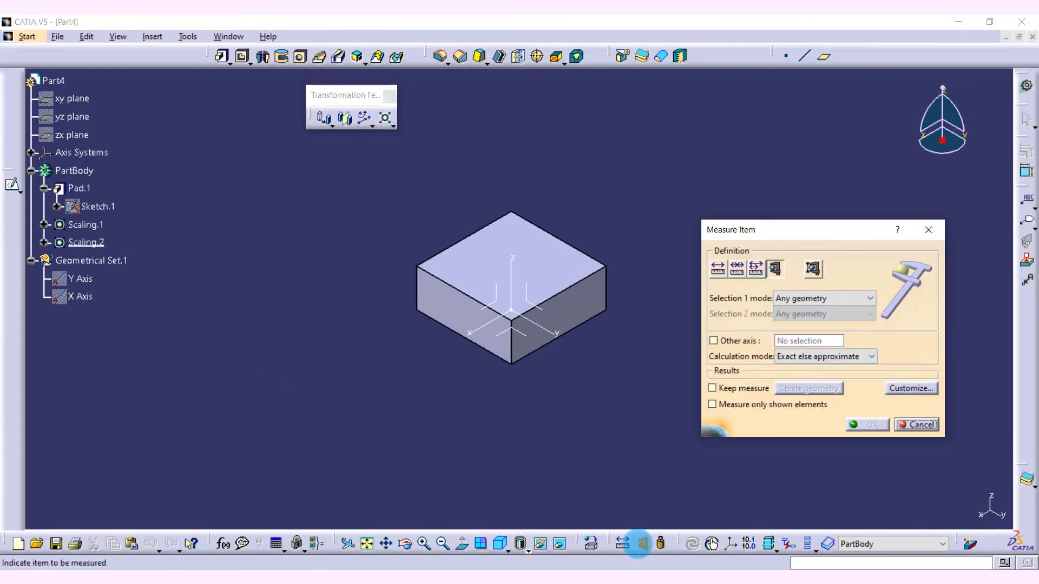
click(483, 349)
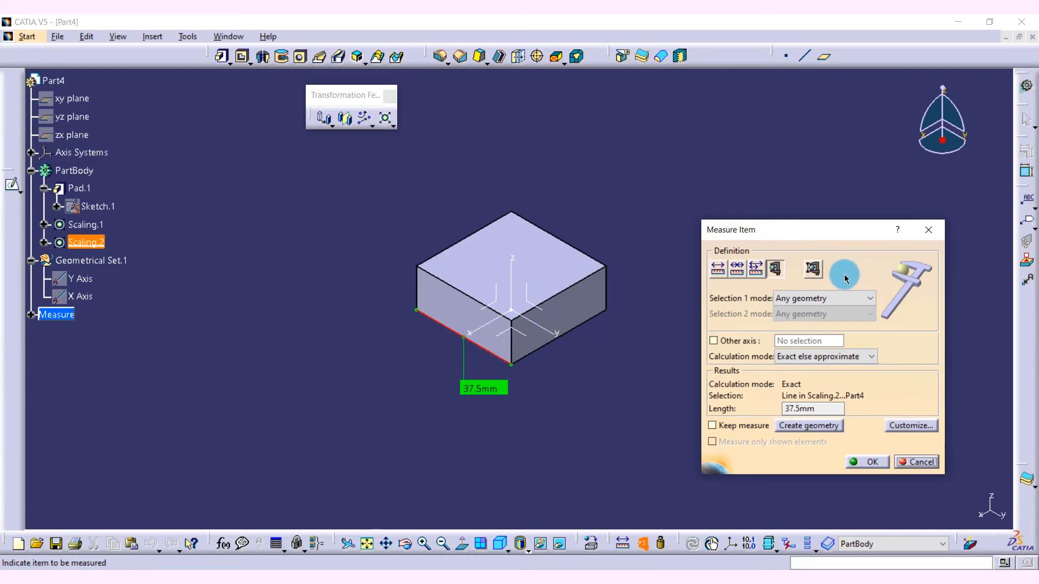
click(916, 462)
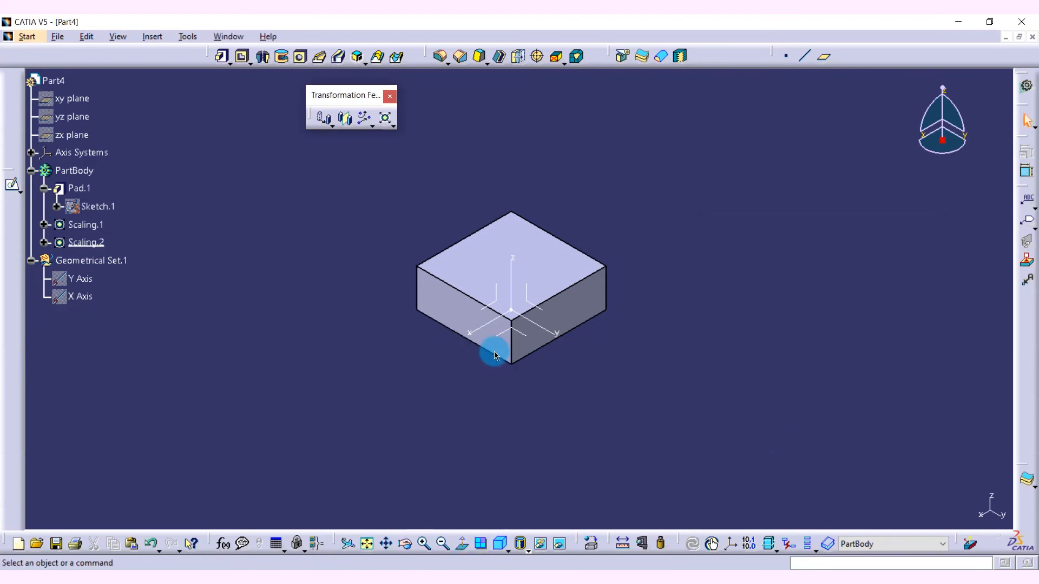
- Detach the Scaling and Affinity tool group as its own floating toolbar in the workspace
click(397, 130)
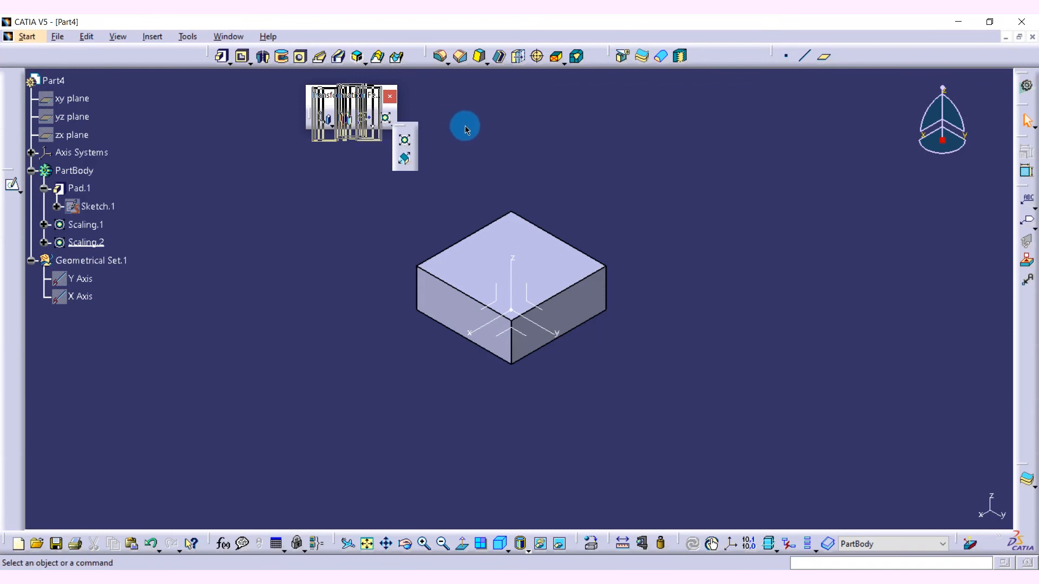
drag(493, 113, 493, 114)
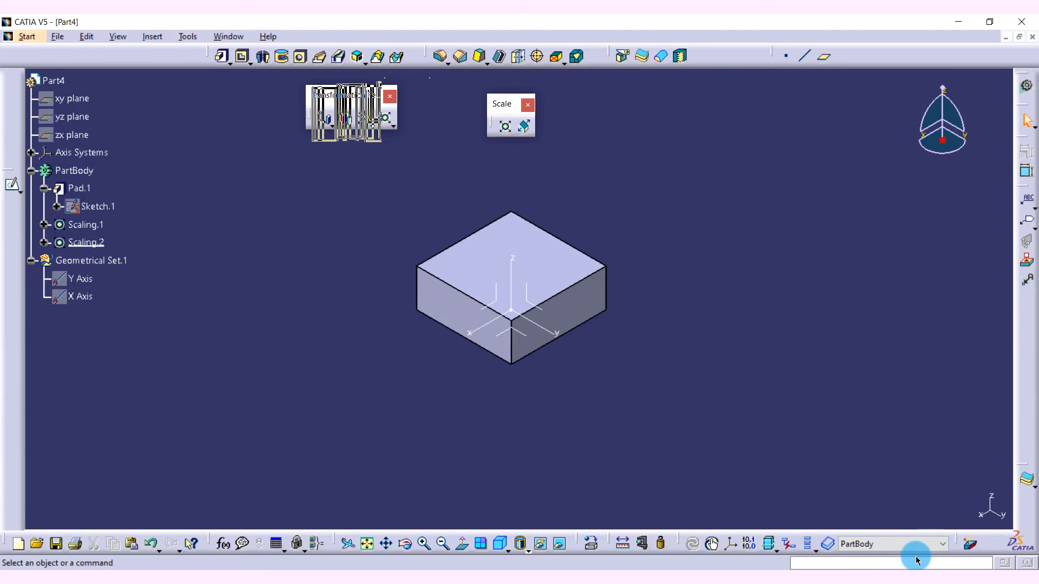
click(524, 127)
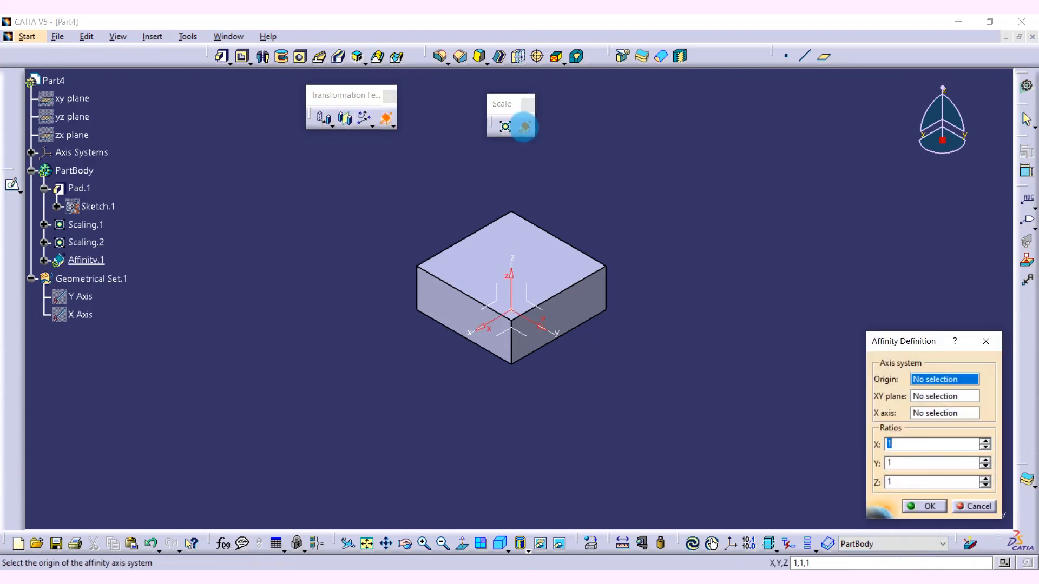
drag(877, 341, 254, 160)
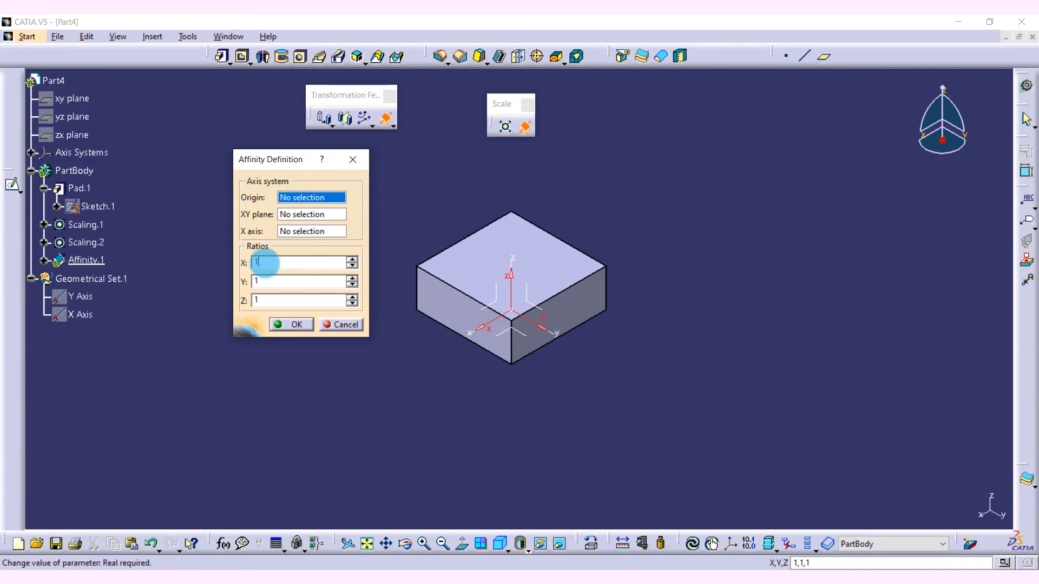
click(267, 300)
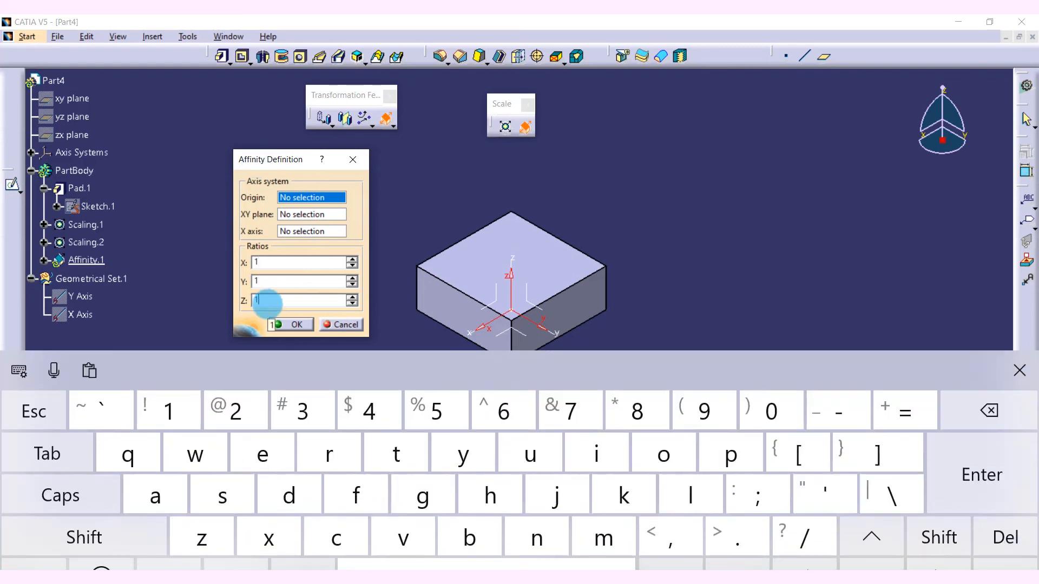
click(209, 320)
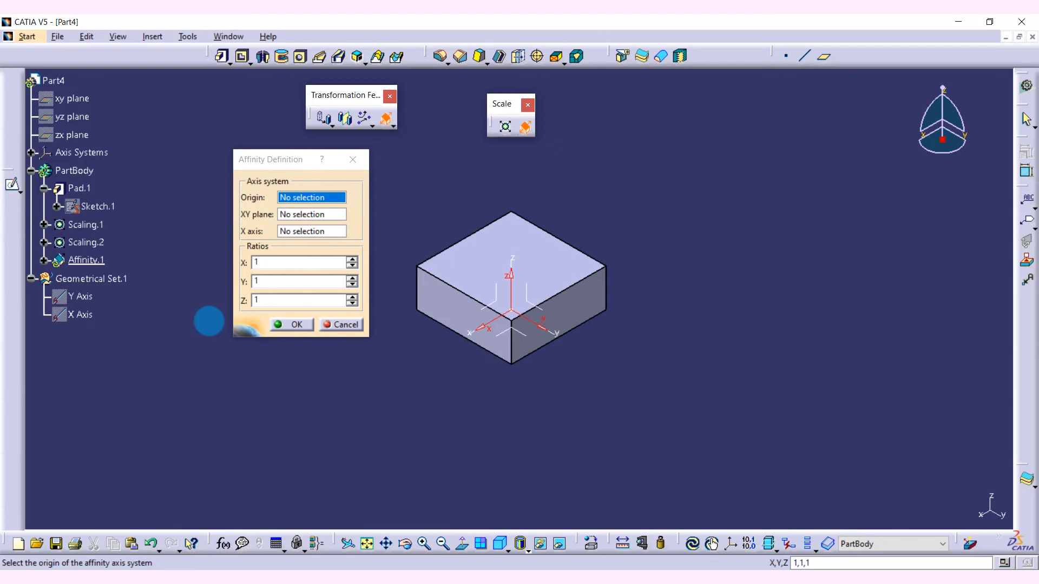
click(266, 264)
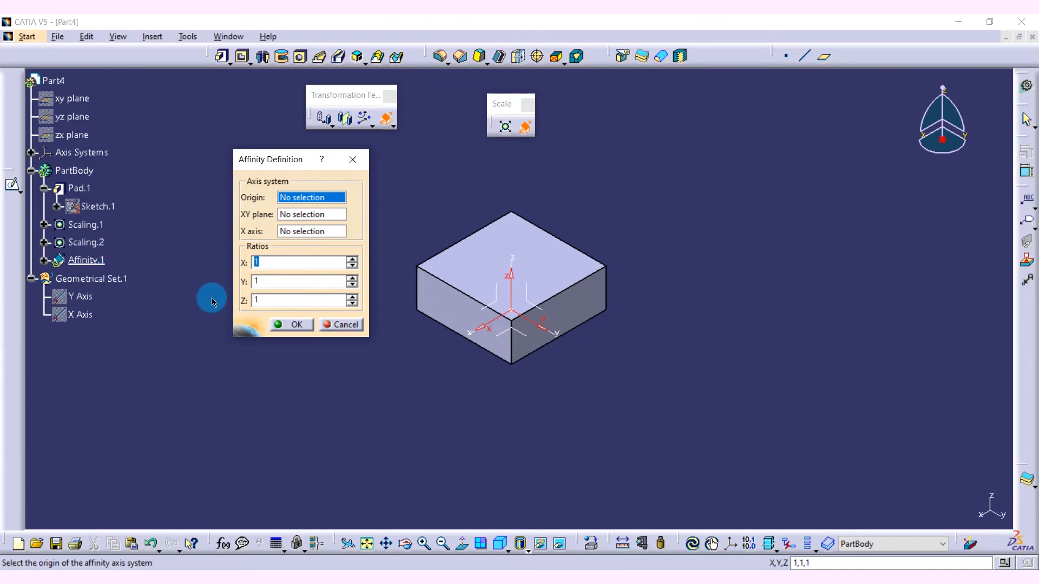
click(340, 324)
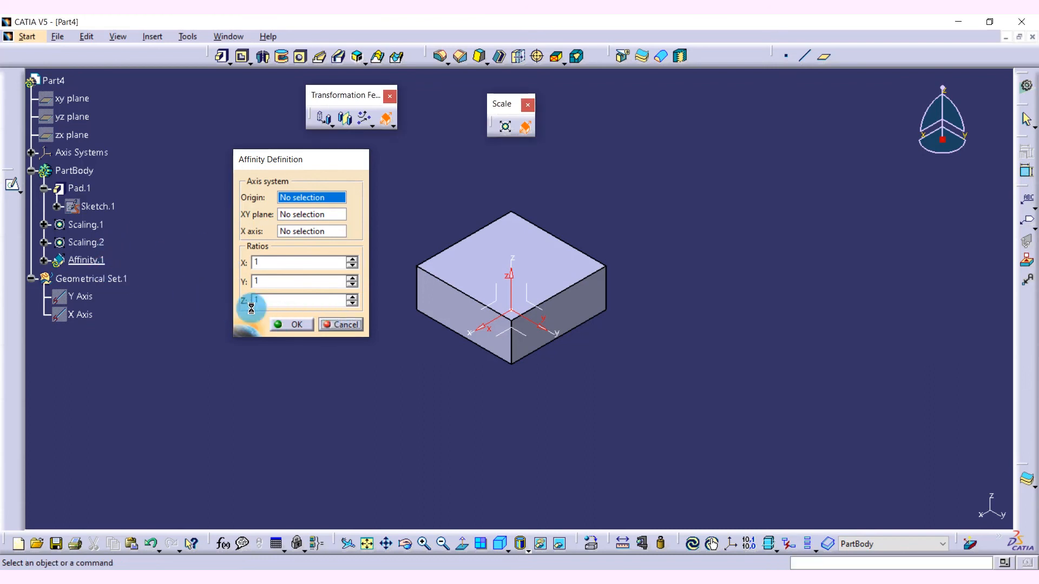
- Delete both scaling features from the part body, leaving only the original pad
click(103, 243)
key(Delete)
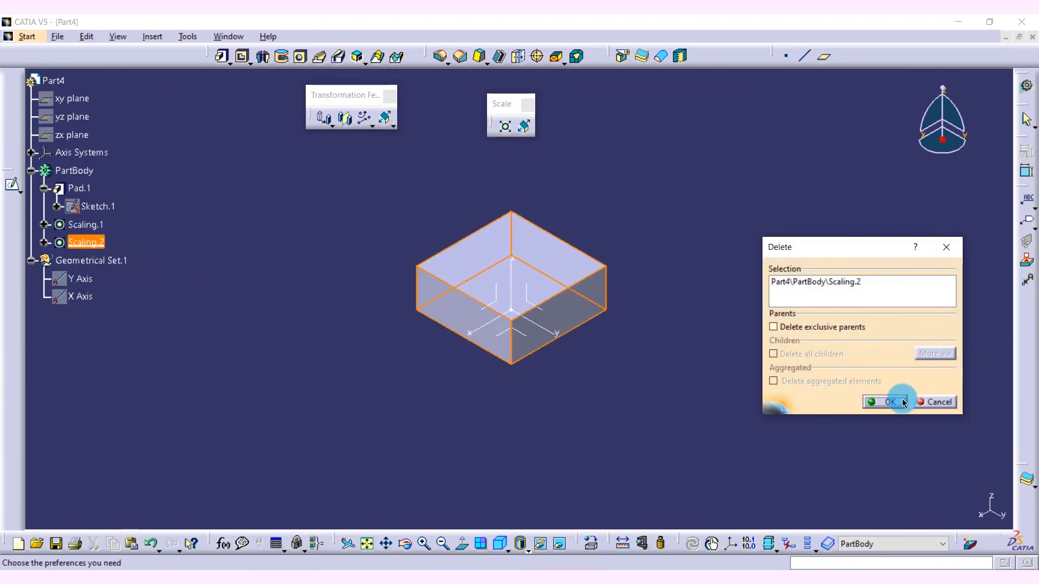
click(885, 402)
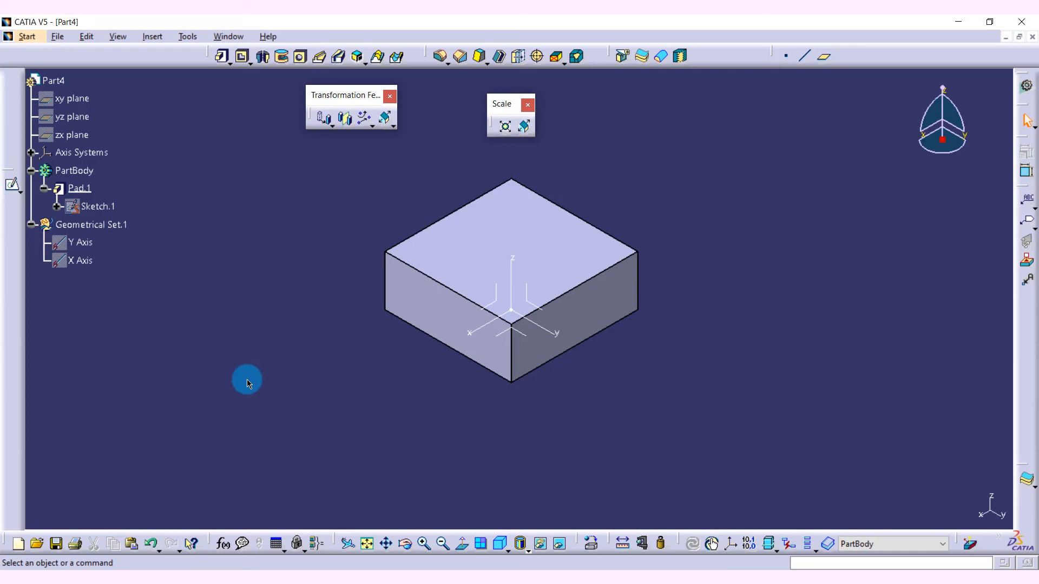
- Apply an Affinity to the block with ratios X 1.5, Y 0.75 and Z 1, without selecting a reference axis system
click(524, 127)
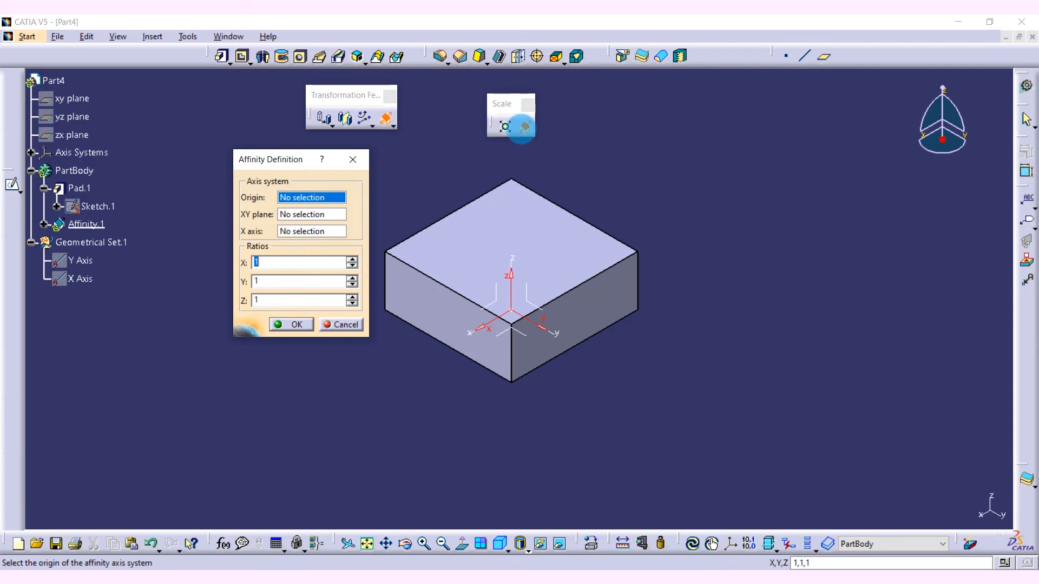
middle_drag(553, 285, 705, 289)
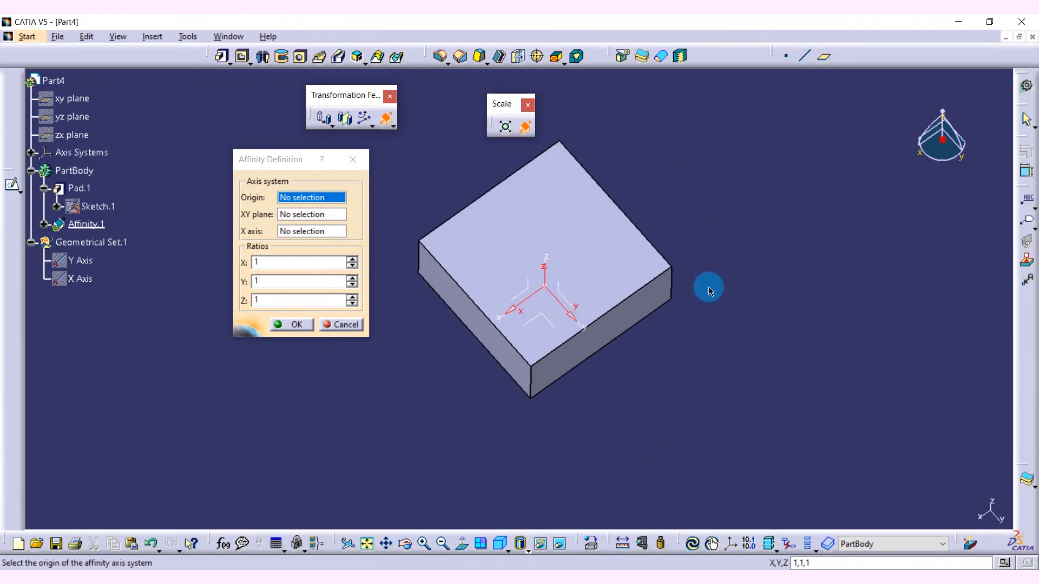
drag(269, 262, 219, 275)
text(1.5)
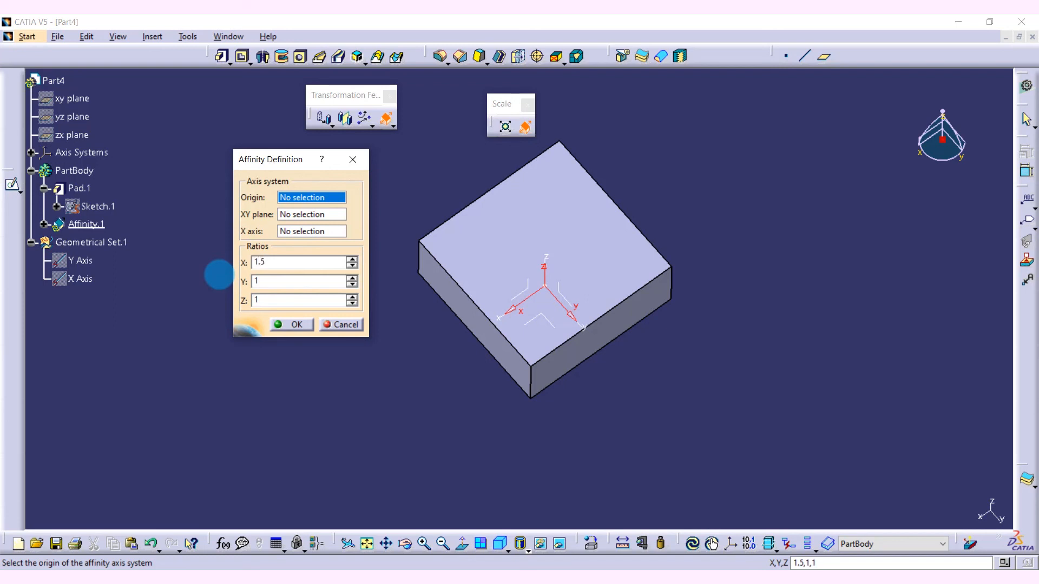
drag(268, 282, 230, 285)
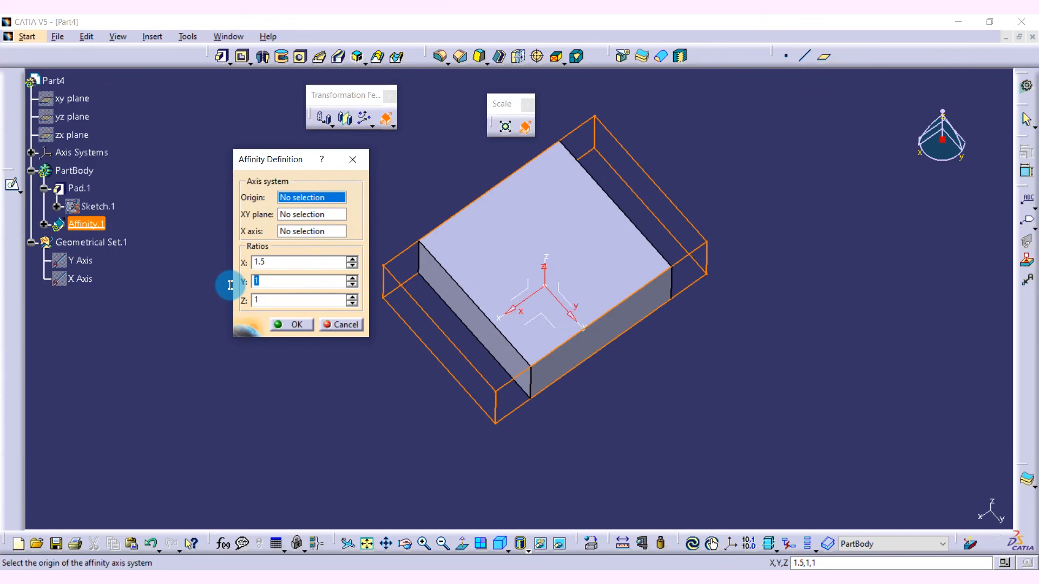
text(.75)
click(326, 399)
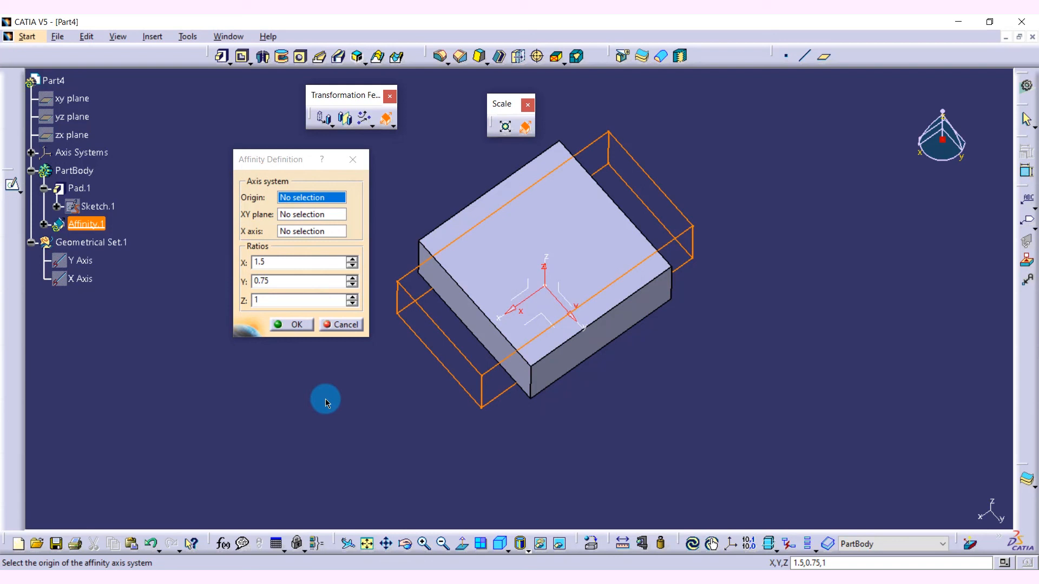
click(257, 300)
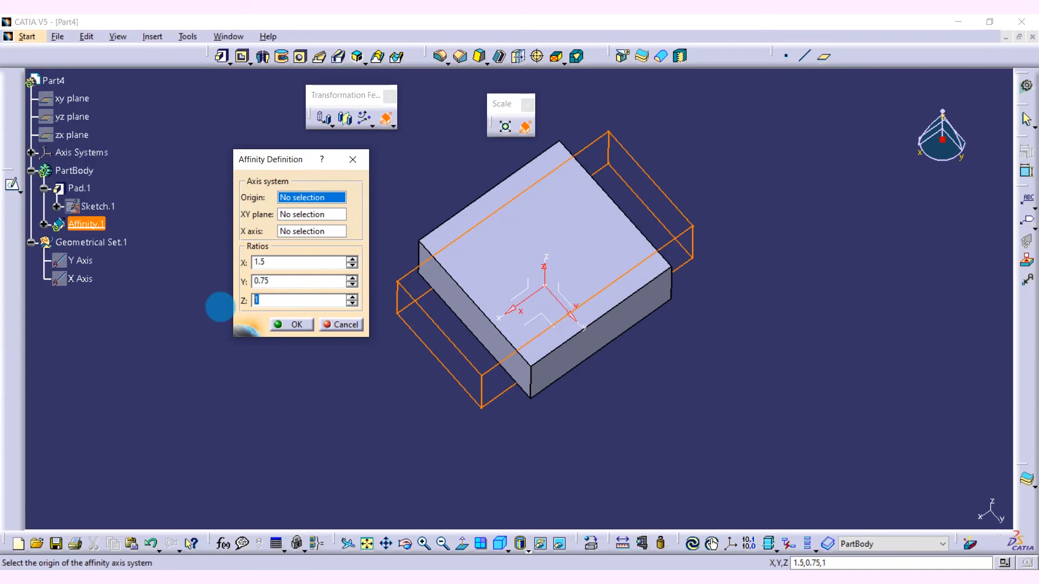
click(293, 325)
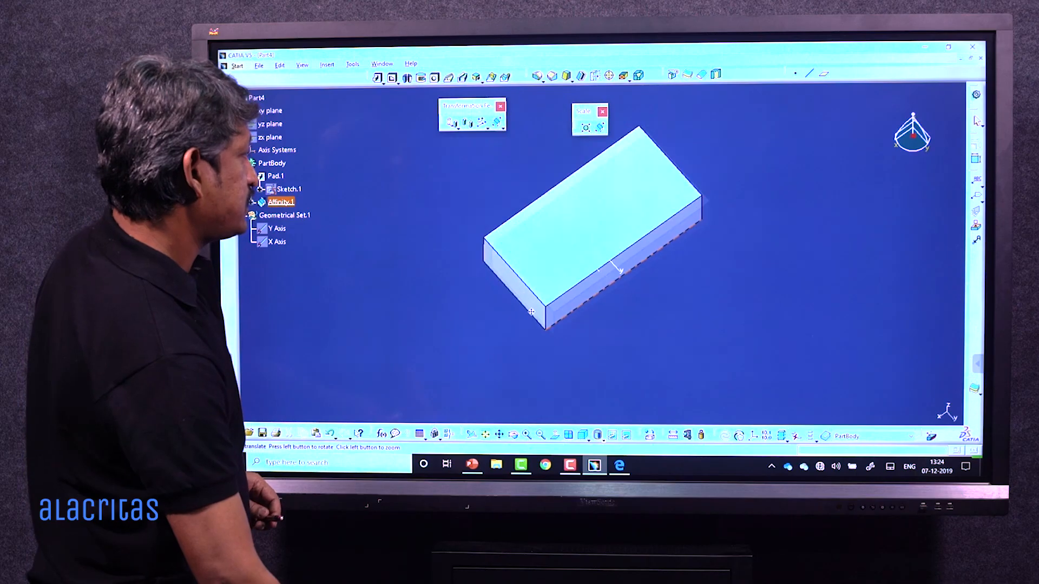
middle_drag(541, 325, 636, 389)
mouse_move(685, 321)
middle_down()
mouse_move(672, 302)
mouse_move(677, 314)
middle_up()
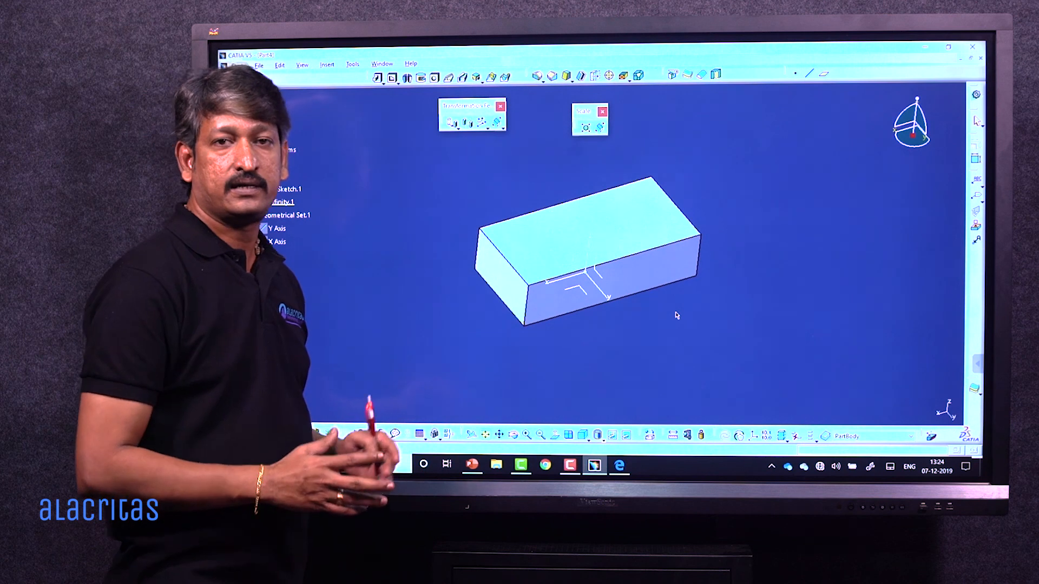